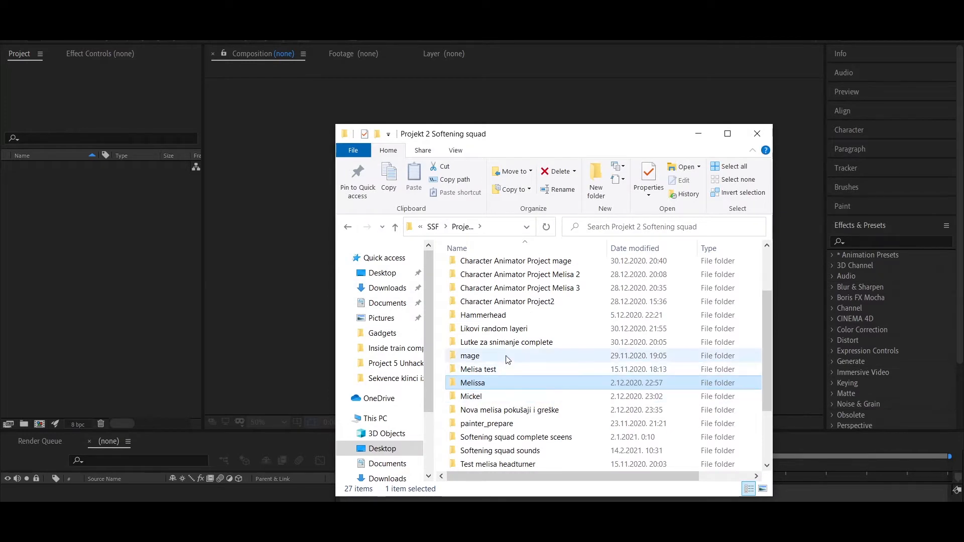
# Import Mellisa 2 Walker.psd from the "Lutke za snimanje complete" folder into the project as footage with merged layers
pyautogui.doubleClick(507, 343)
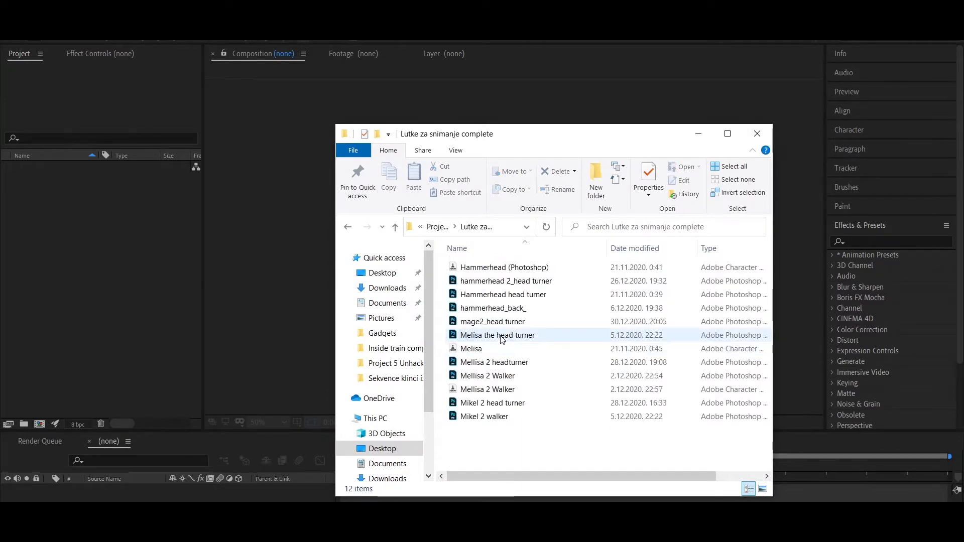
pyautogui.moveTo(505, 377); pyautogui.dragTo(113, 261)
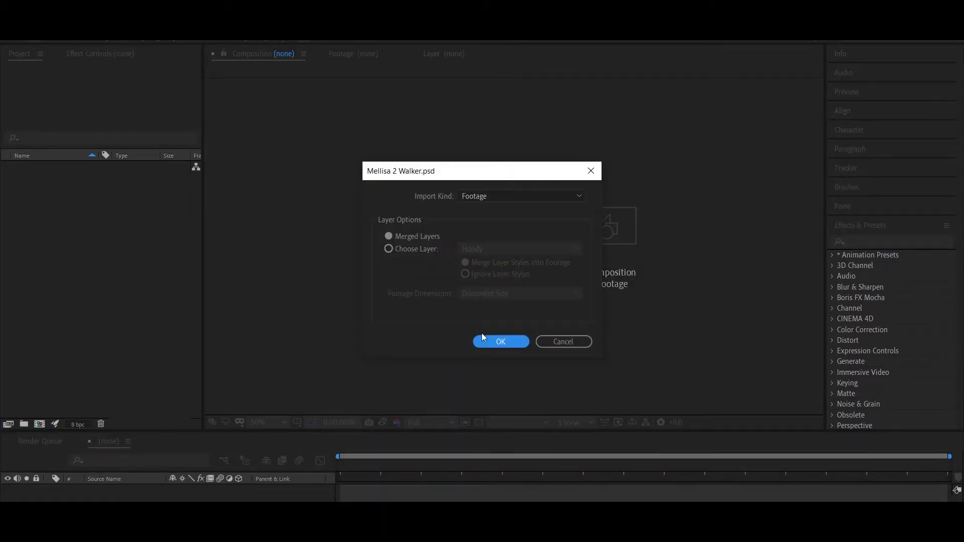
pyautogui.click(413, 238)
pyautogui.click(493, 341)
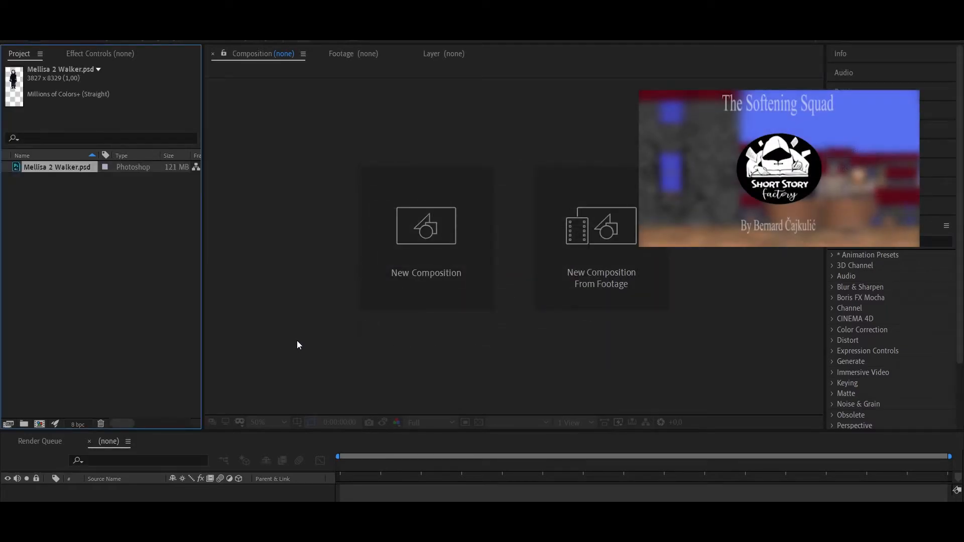
# Create a composition from Mellisa 2 Walker.psd and frame the whole character in the viewer
pyautogui.moveTo(56, 164); pyautogui.dragTo(138, 493)
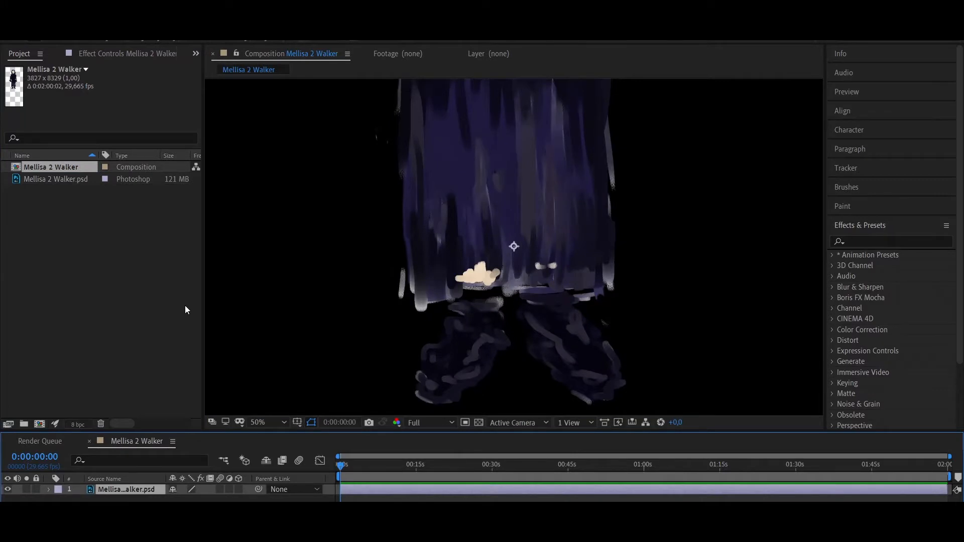
pyautogui.scroll(-3, 486, 234)
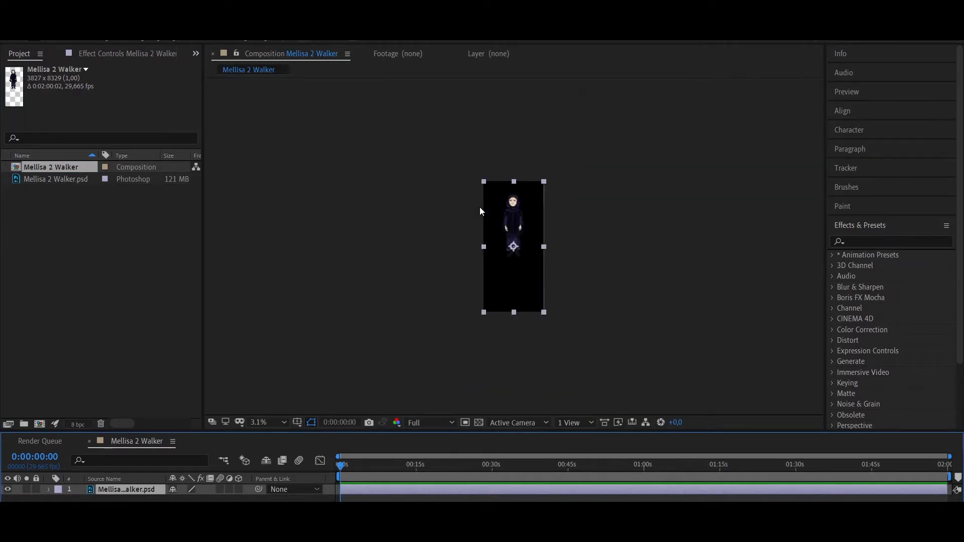
pyautogui.scroll(1, 480, 206)
pyautogui.moveTo(486, 208); pyautogui.dragTo(486, 285)
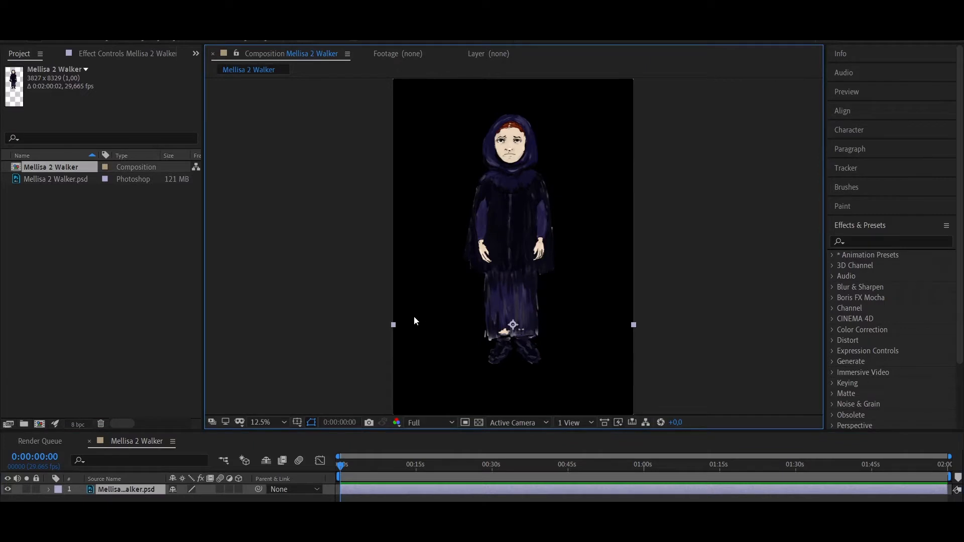
# Import Mikel 2 walker.psd from the same folder as footage with merged layers
pyautogui.click(173, 531)
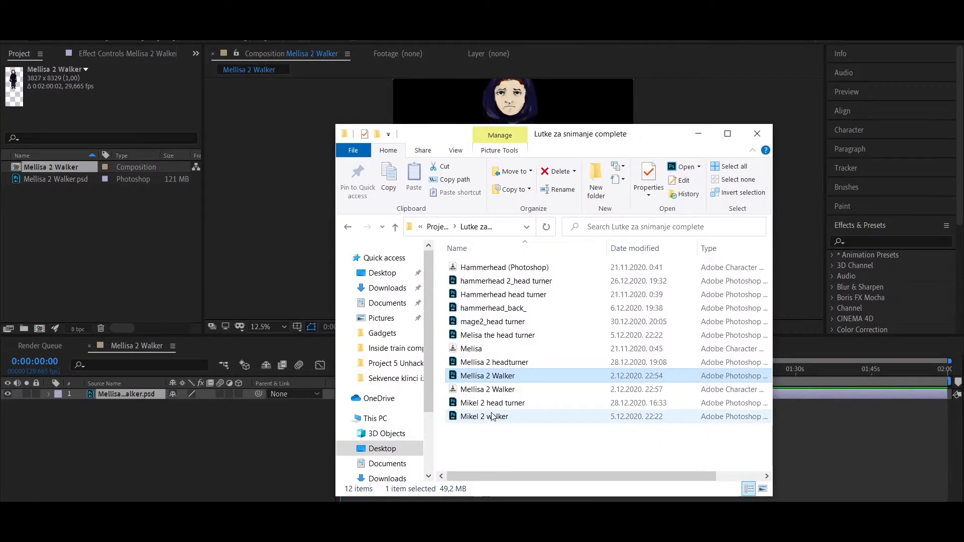
pyautogui.moveTo(492, 417); pyautogui.dragTo(116, 248)
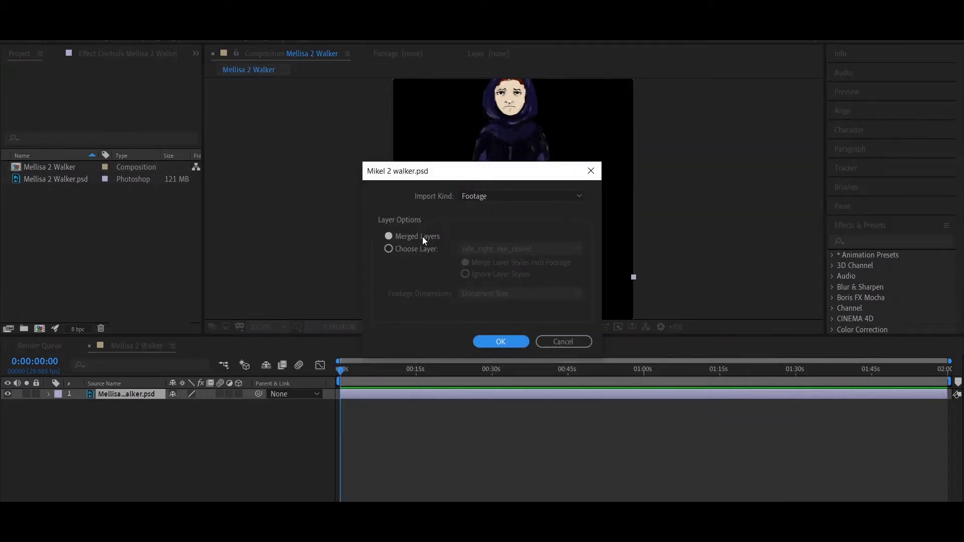
pyautogui.click(423, 236)
pyautogui.press('Return')
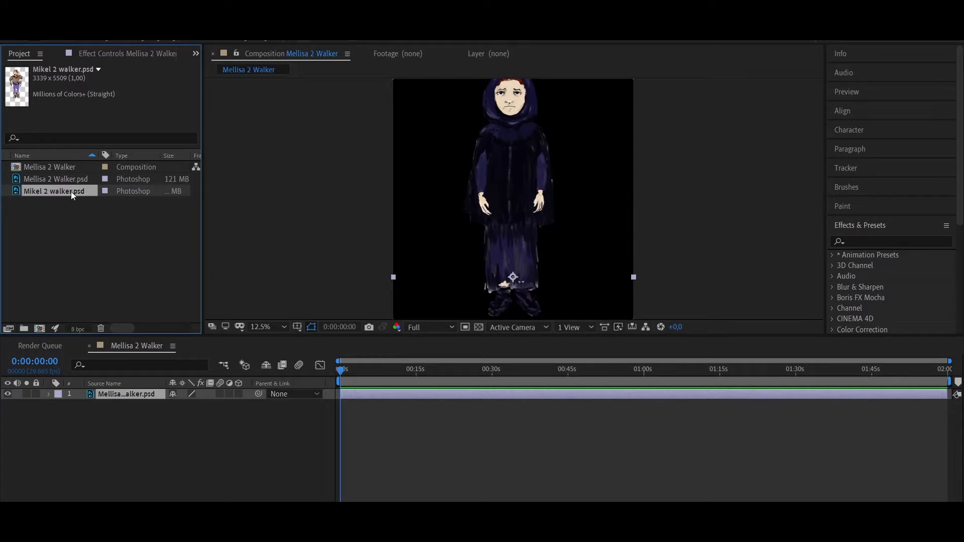
# Add Mikel 2 walker.psd to the composition beneath the Mellisa layer and move him to her left
pyautogui.moveTo(69, 190); pyautogui.dragTo(150, 439)
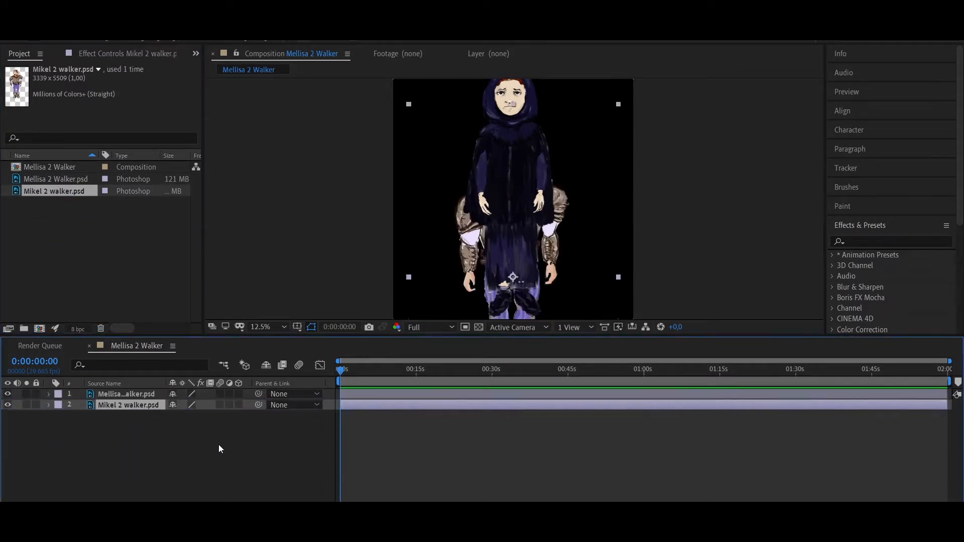
pyautogui.moveTo(429, 251); pyautogui.dragTo(403, 204)
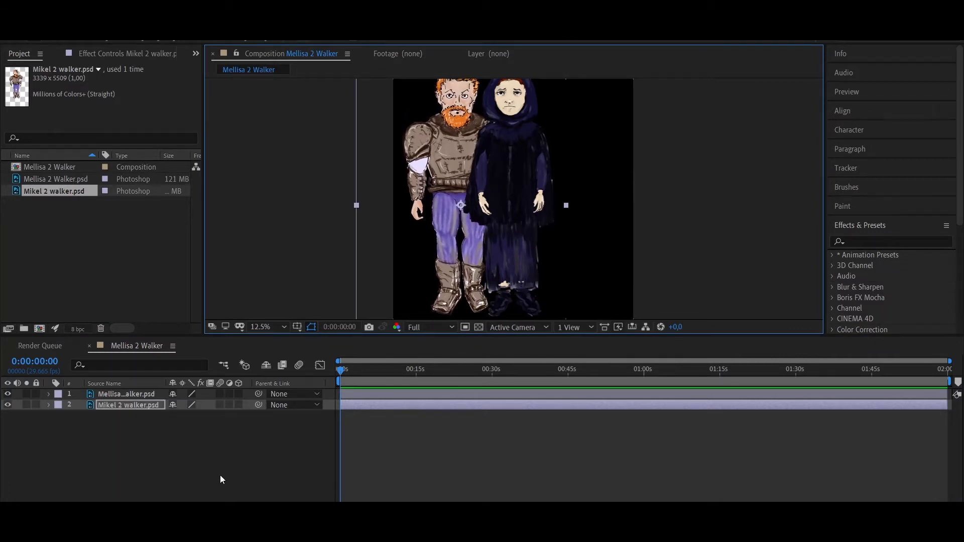
# Expand the transform properties of the Mellisa and Mikel layers
pyautogui.click(48, 395)
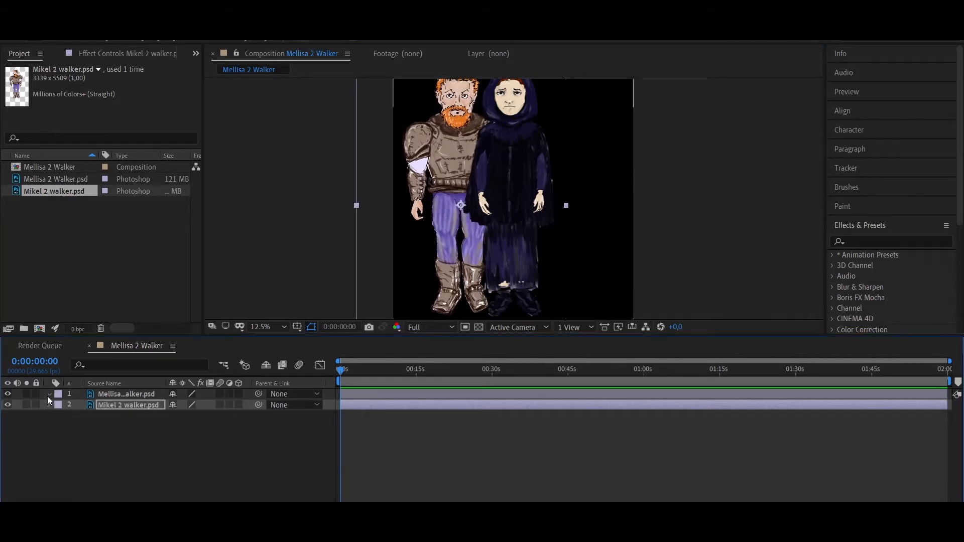
pyautogui.click(48, 417)
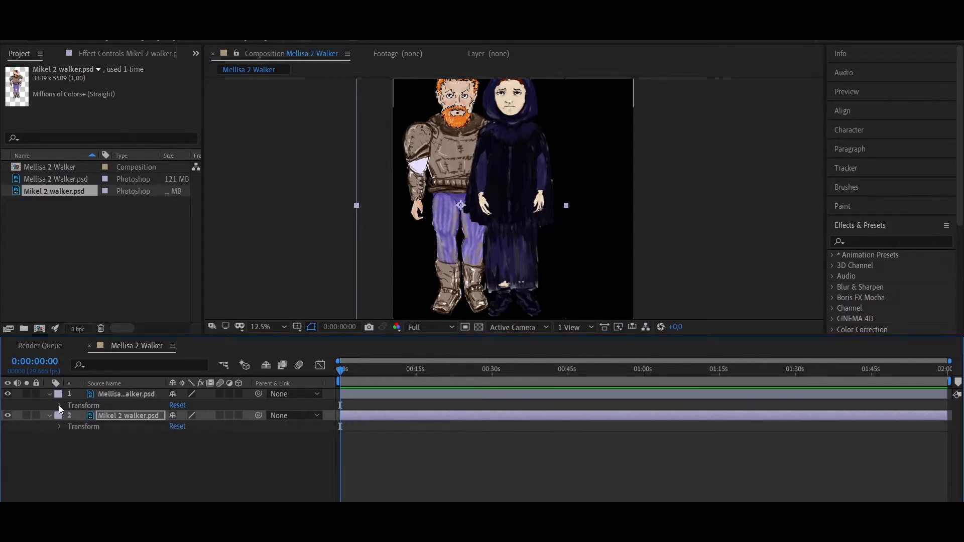
pyautogui.click(59, 405)
pyautogui.click(60, 481)
pyautogui.scroll(-1, 60, 479)
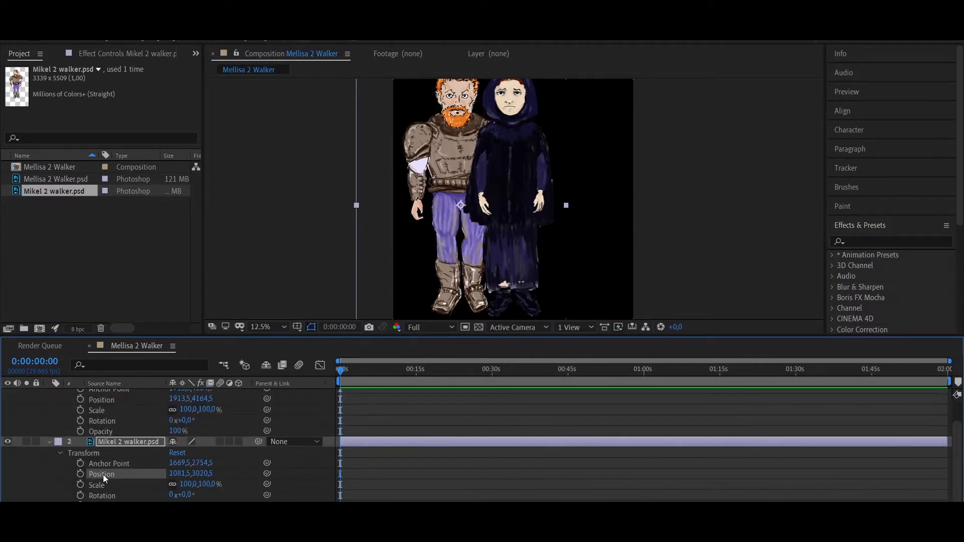
pyautogui.scroll(1, 103, 474)
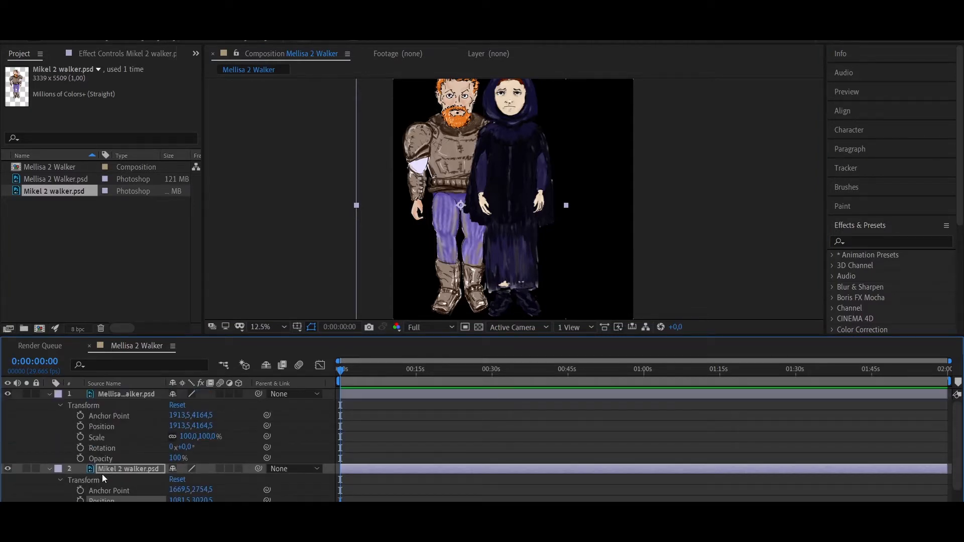
# Set the Mellisa layer's scale to 50%
pyautogui.click(187, 436)
pyautogui.write('50')
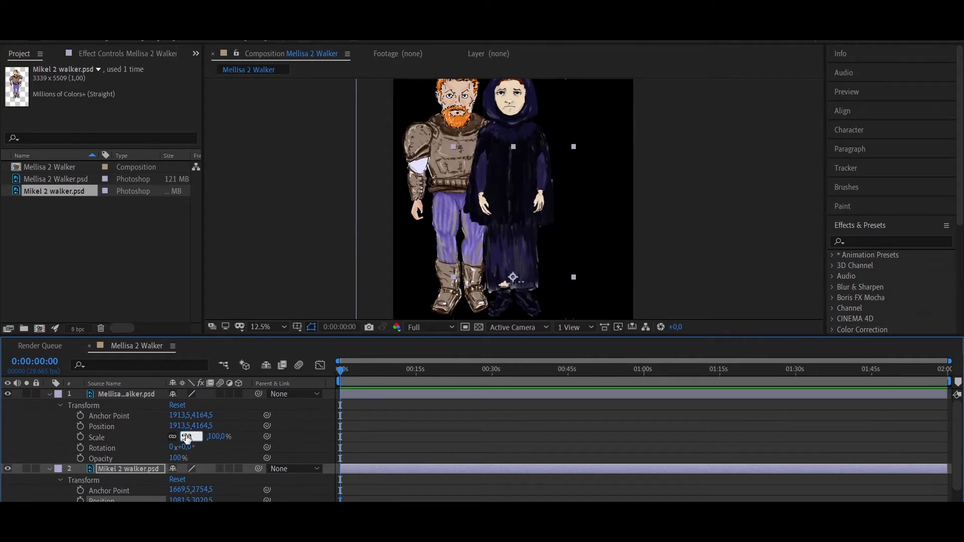
pyautogui.press('Return')
pyautogui.scroll(-1, 184, 492)
pyautogui.scroll(1, 198, 441)
# Set the Mellisa layer's scale to 75%
pyautogui.click(187, 434)
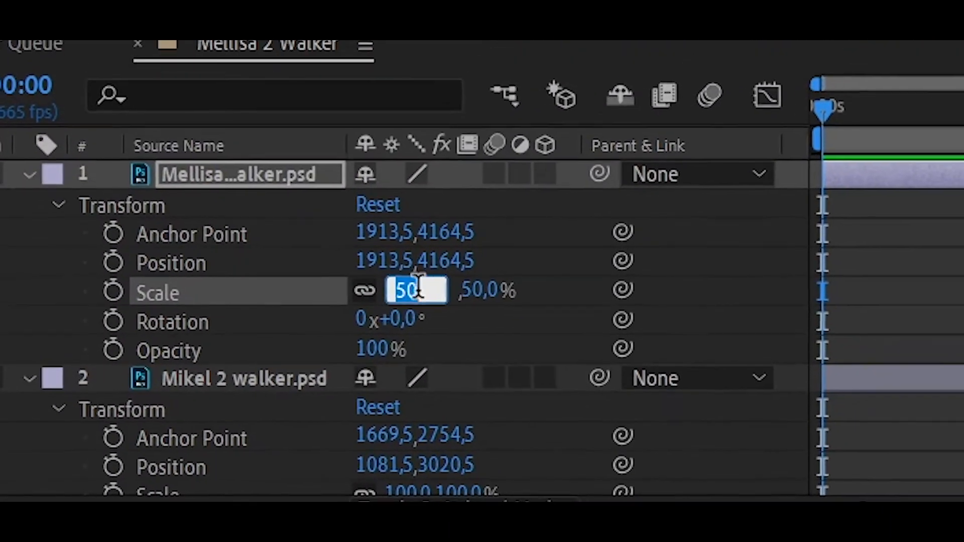
pyautogui.write('75')
pyautogui.press('Return')
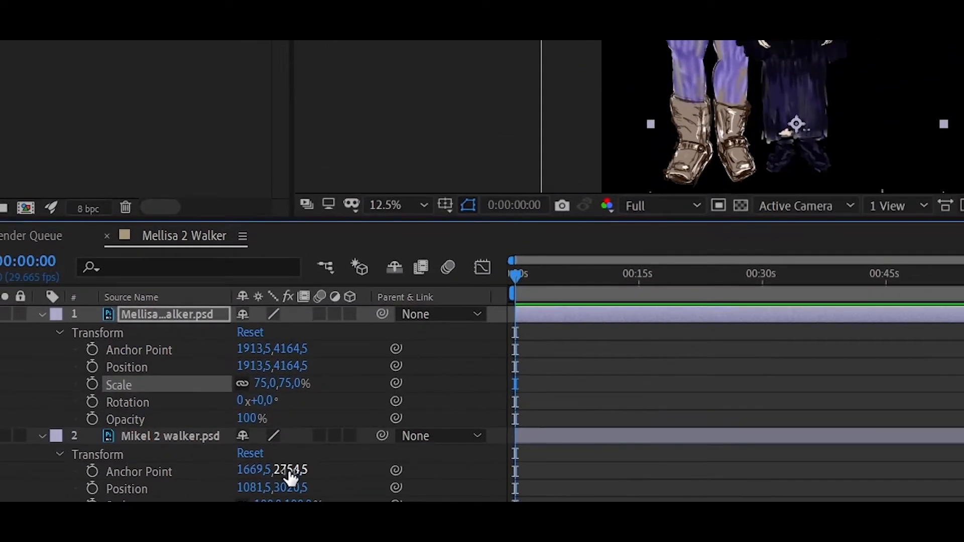
# Set the Mikel layer's scale to 75%
pyautogui.scroll(-2, 290, 477)
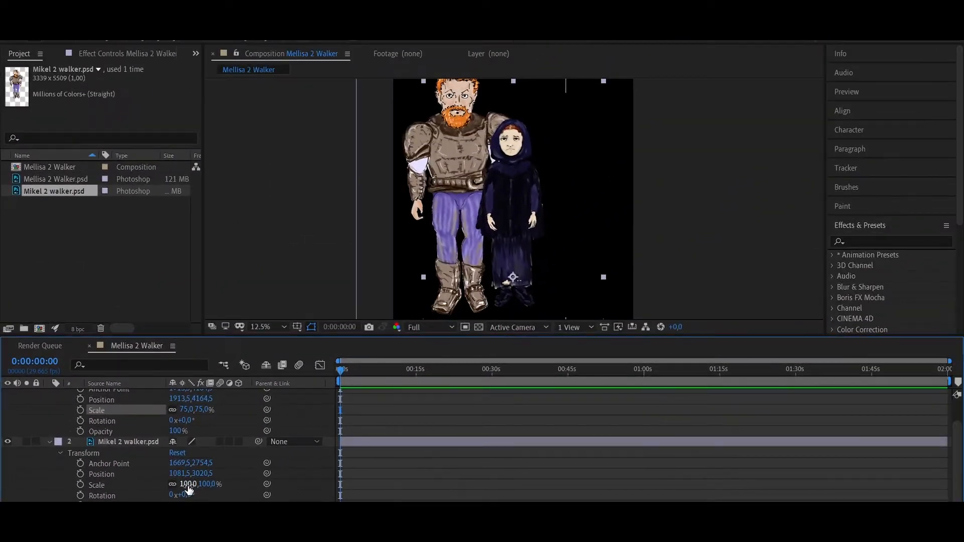
pyautogui.click(188, 485)
pyautogui.write('75')
pyautogui.press('Return')
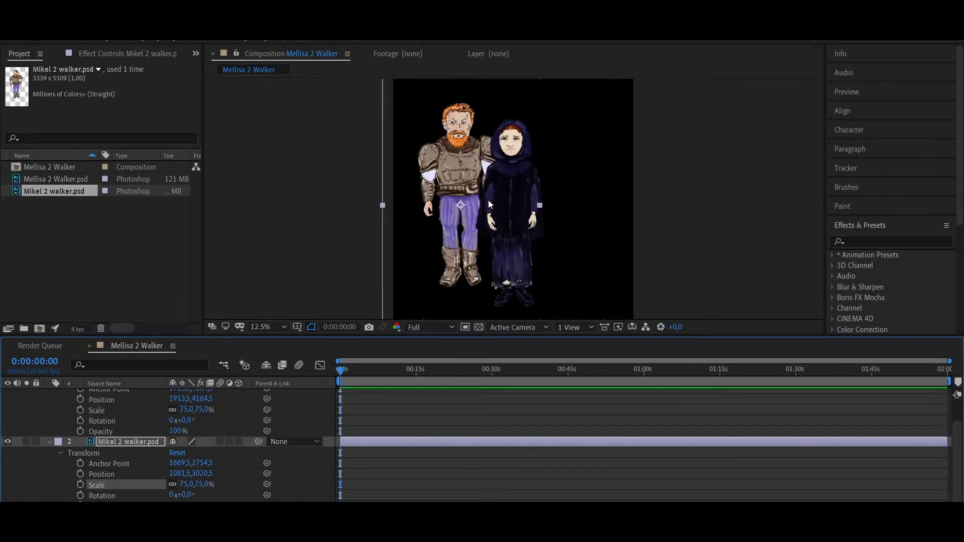
# Move the Mellisa figure further right so both characters stand apart, and collapse both layers' properties
pyautogui.click(509, 198)
pyautogui.scroll(2, 142, 431)
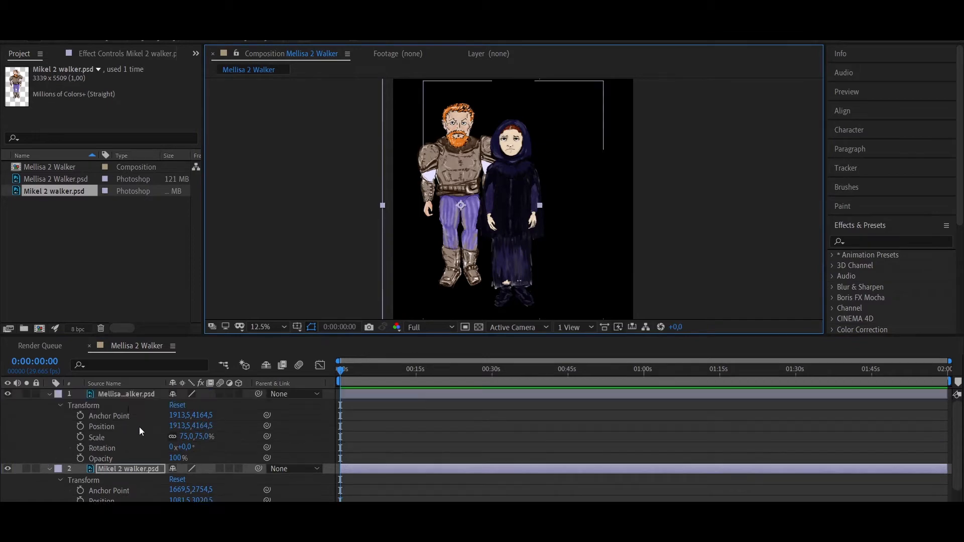
pyautogui.click(128, 409)
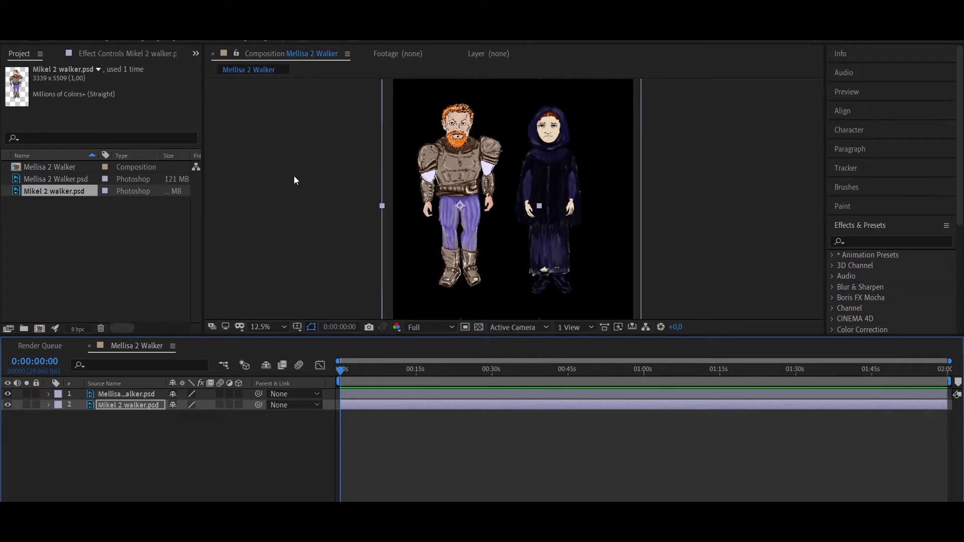
# Add a new camera layer to the composition with the offered settings and dismiss the 2D layer warning
pyautogui.rightClick(89, 404)
pyautogui.moveTo(201, 35)
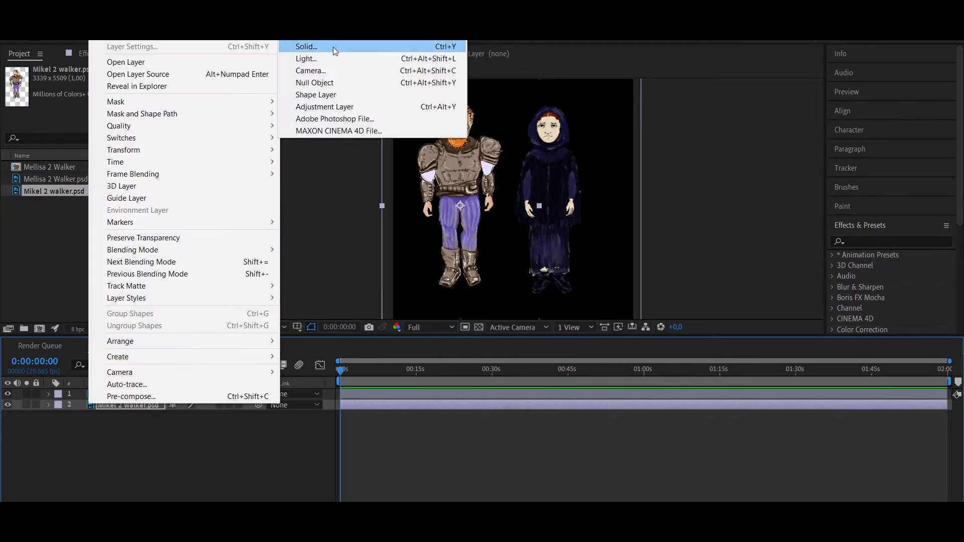
pyautogui.click(329, 73)
pyautogui.click(619, 402)
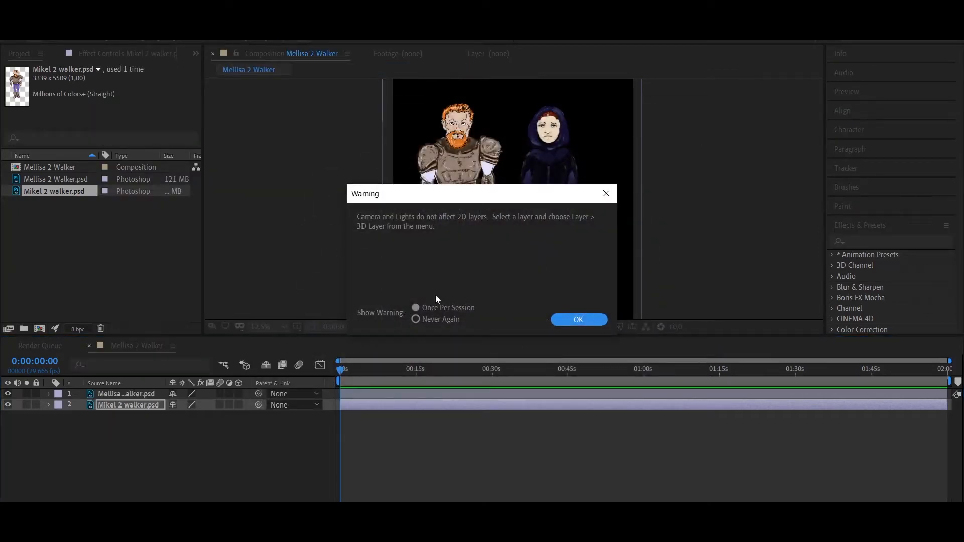
pyautogui.click(582, 321)
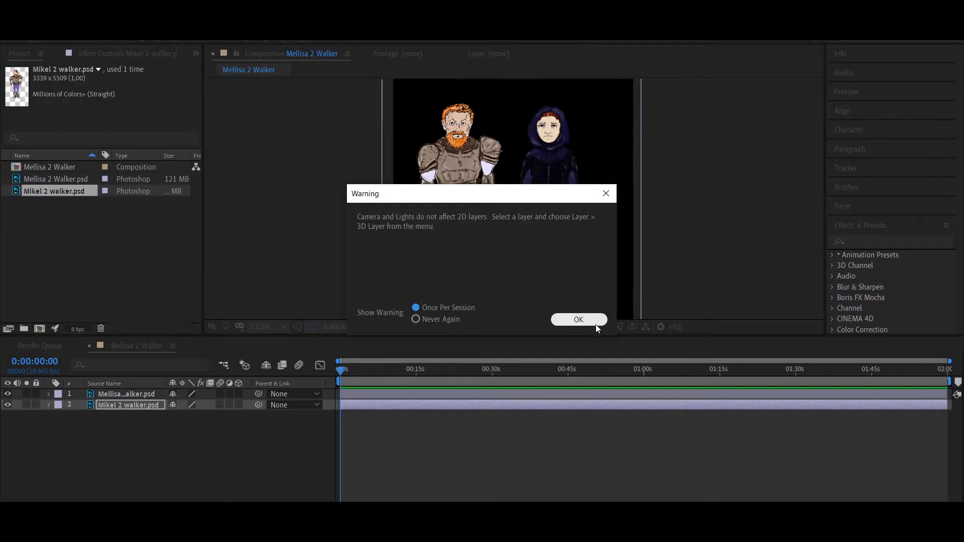
pyautogui.moveTo(137, 405); pyautogui.dragTo(139, 371)
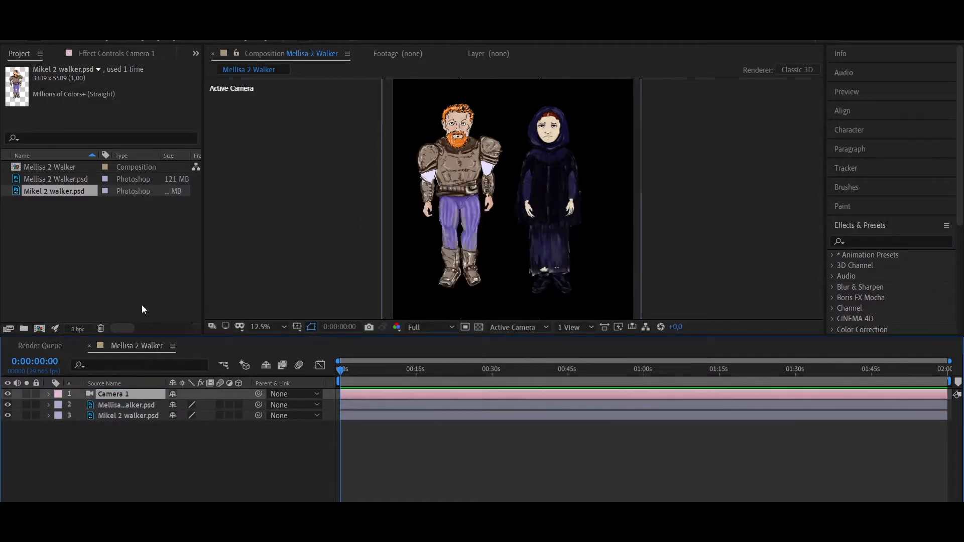
# Add a null object layer above the camera
pyautogui.click(125, 21)
pyautogui.moveTo(101, 21)
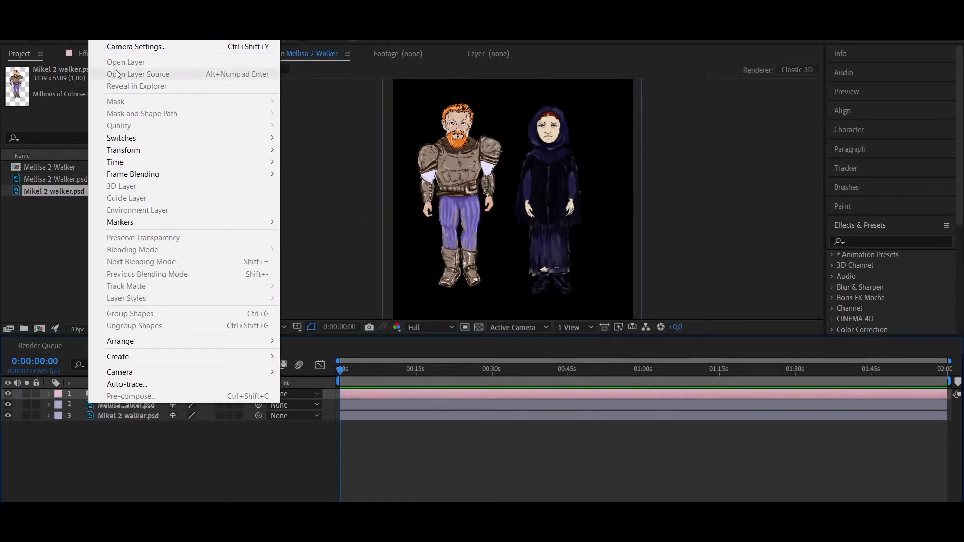
pyautogui.moveTo(236, 37)
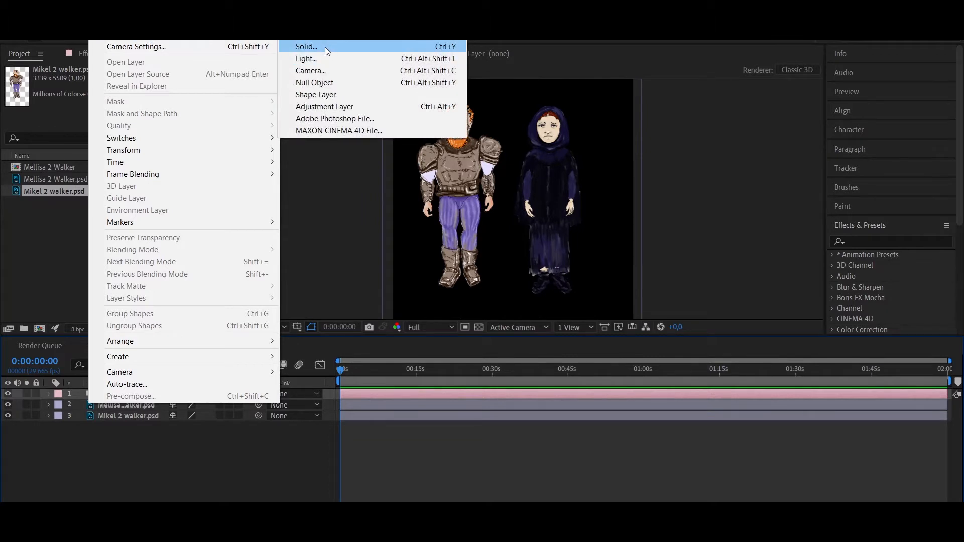
pyautogui.click(326, 82)
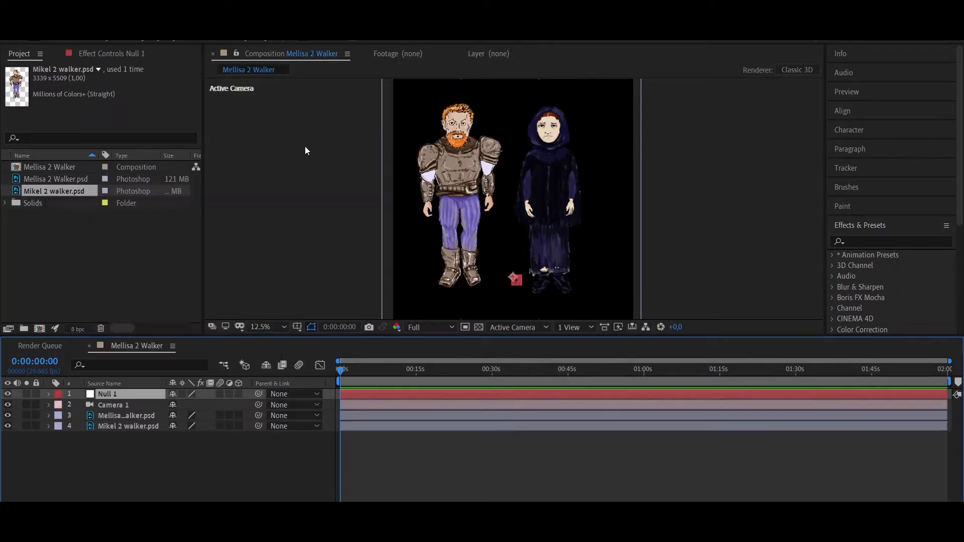
# Rename the null object layer as Cam control
pyautogui.doubleClick(113, 395)
pyautogui.click(326, 55)
pyautogui.rightClick(109, 393)
pyautogui.click(120, 387)
pyautogui.write('Cam control')
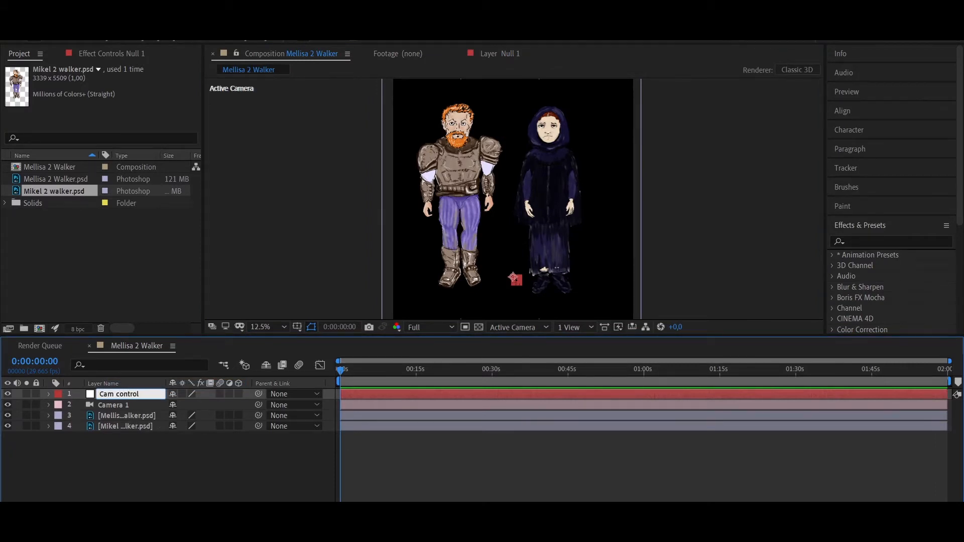
pyautogui.press('Return')
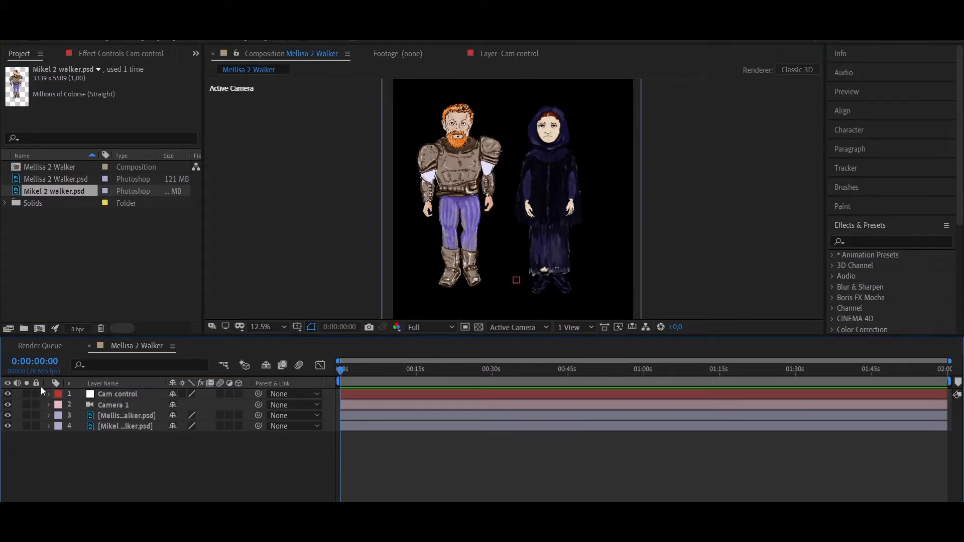
# Turn the Cam control, Mellisa and Mikel layers into 3D layers
pyautogui.click(239, 394)
pyautogui.click(238, 416)
pyautogui.click(238, 426)
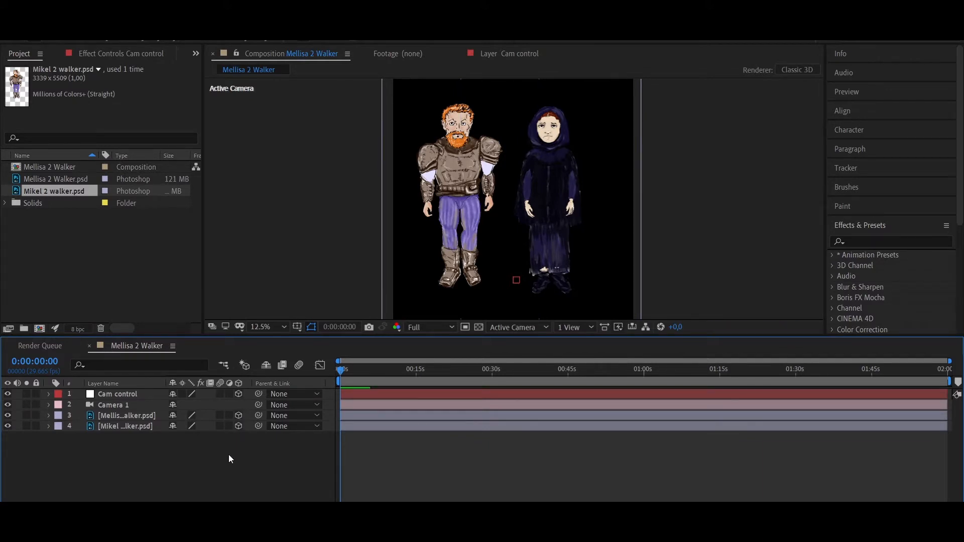
# Expand the transform properties of the Cam control null and Camera 1, and examine their position values
pyautogui.click(47, 397)
pyautogui.click(59, 405)
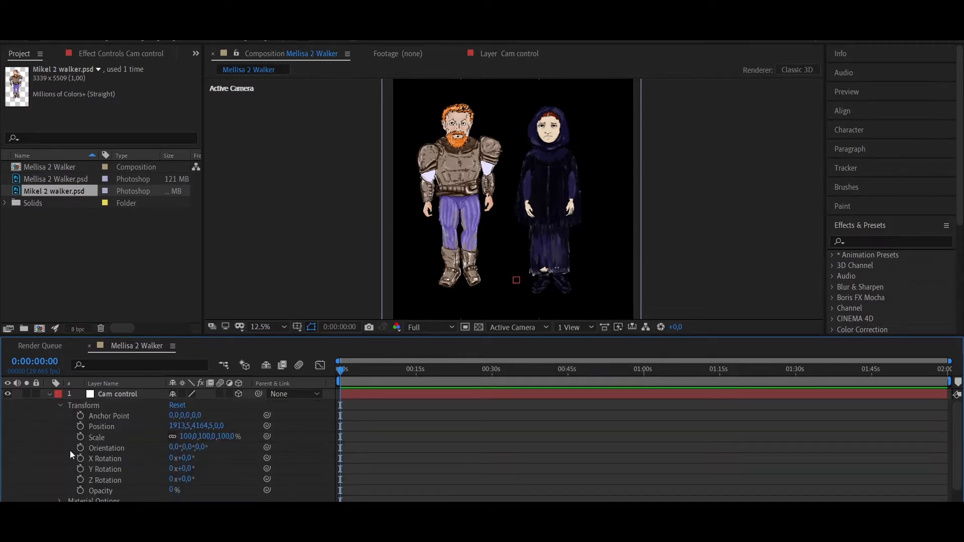
pyautogui.scroll(-2, 65, 462)
pyautogui.click(48, 484)
pyautogui.click(60, 495)
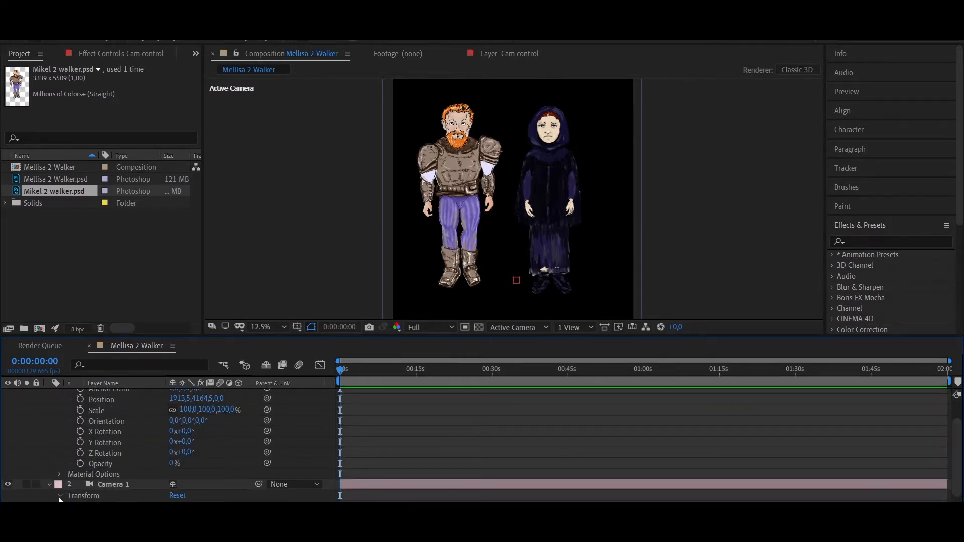
pyautogui.scroll(-2, 66, 482)
pyautogui.scroll(5, 139, 429)
pyautogui.scroll(-5, 160, 423)
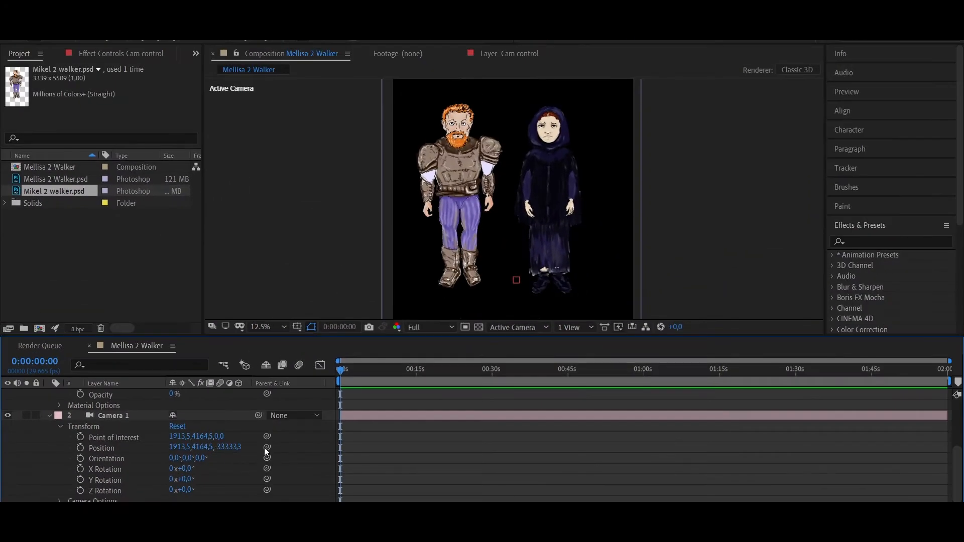
# Shift Camera 1's position, and collapse the properties of Camera 1 and the Cam control null
pyautogui.moveTo(297, 440); pyautogui.dragTo(128, 446)
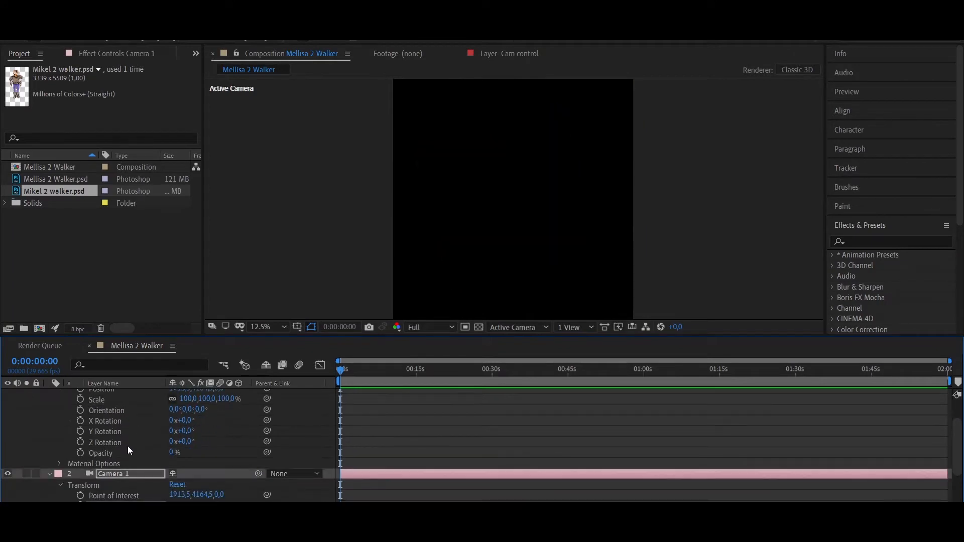
pyautogui.click(53, 470)
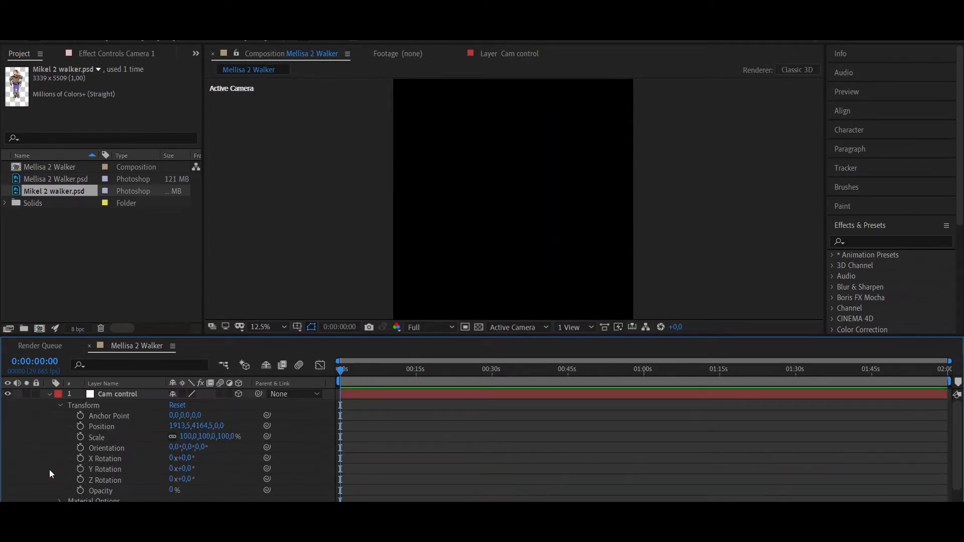
pyautogui.click(49, 394)
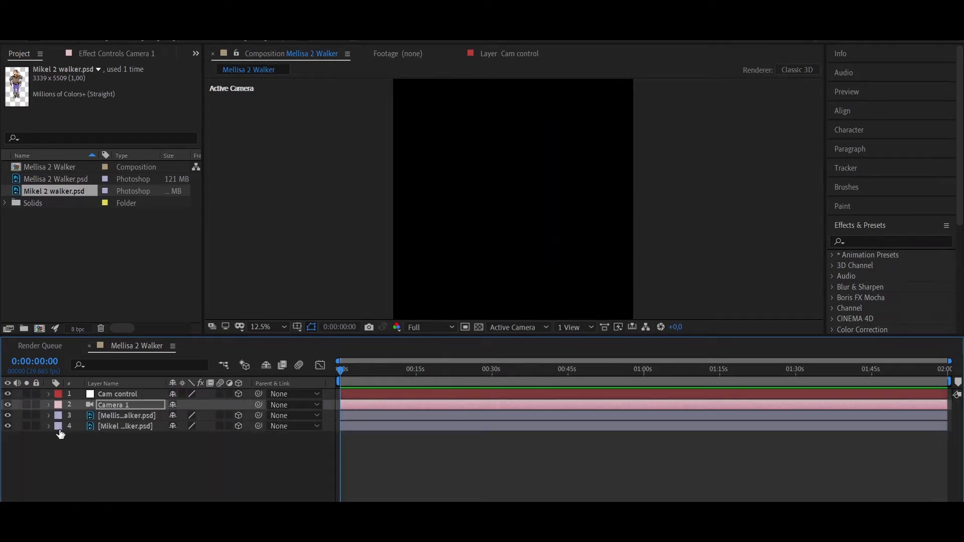
# Turn the Mellisa layer's 3D option off and back on to compare how she appears through the camera
pyautogui.click(48, 416)
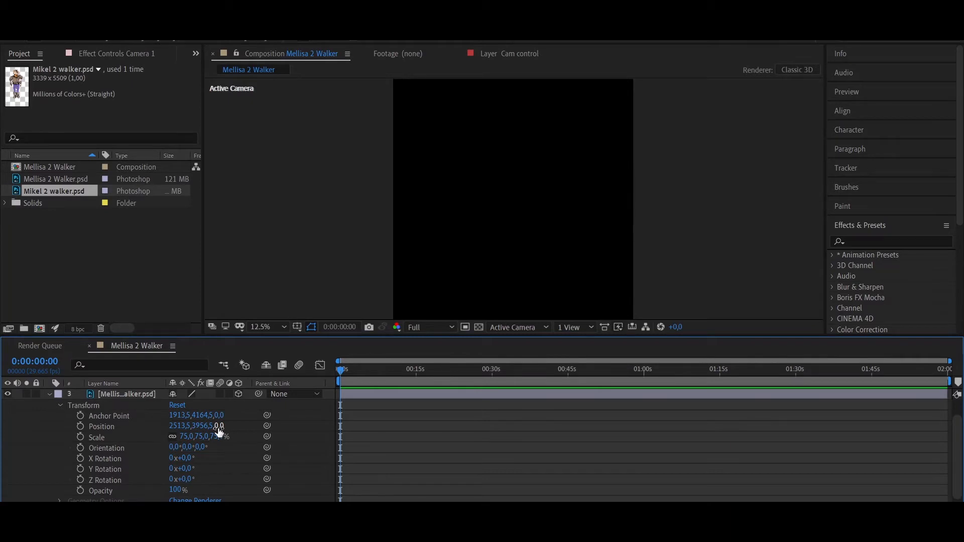
pyautogui.click(239, 394)
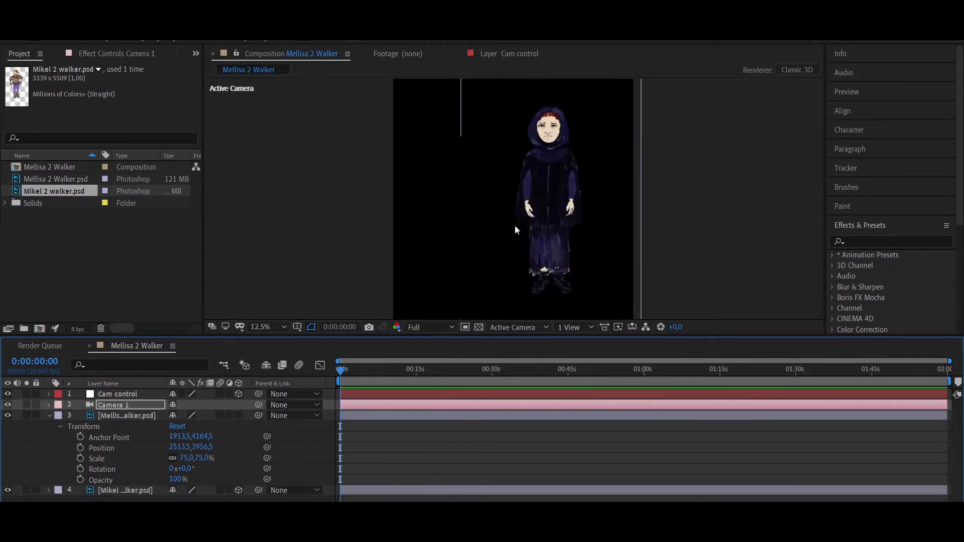
pyautogui.click(239, 415)
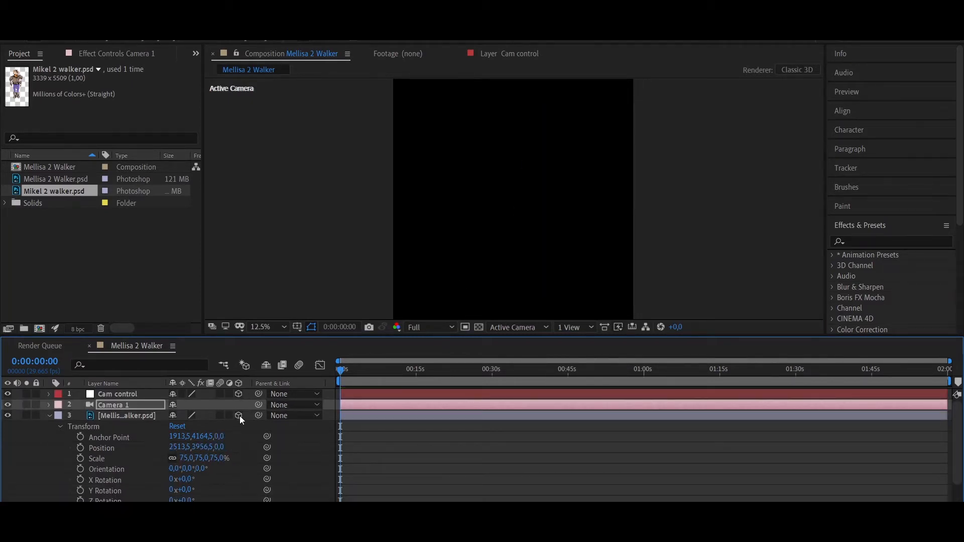
pyautogui.click(49, 415)
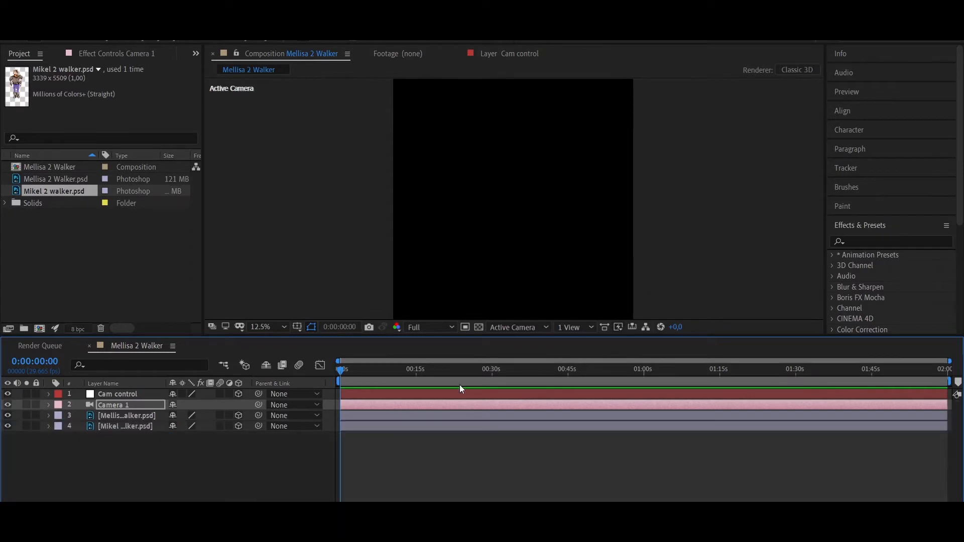
# Switch the viewer to Custom View 1 and set Camera 1's Z position to -20000
pyautogui.click(514, 331)
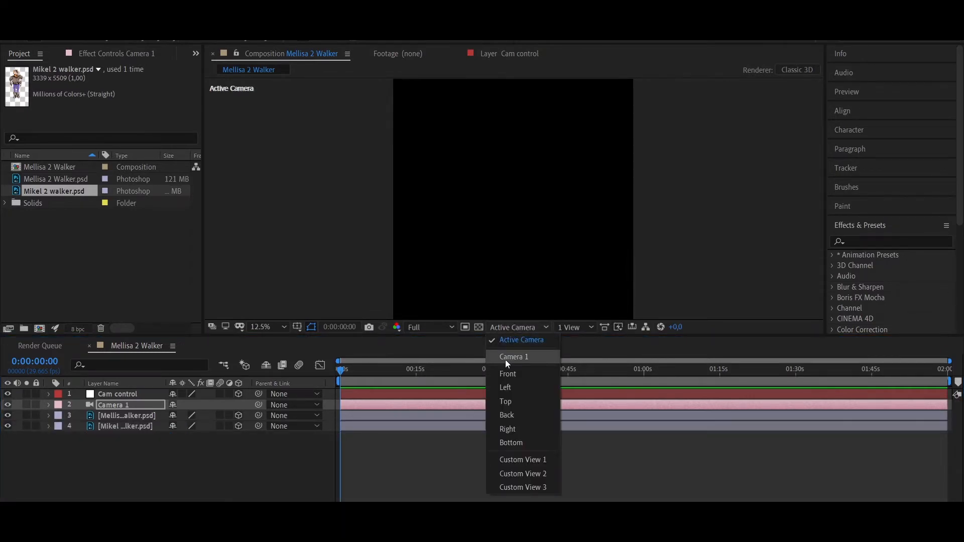
pyautogui.click(538, 461)
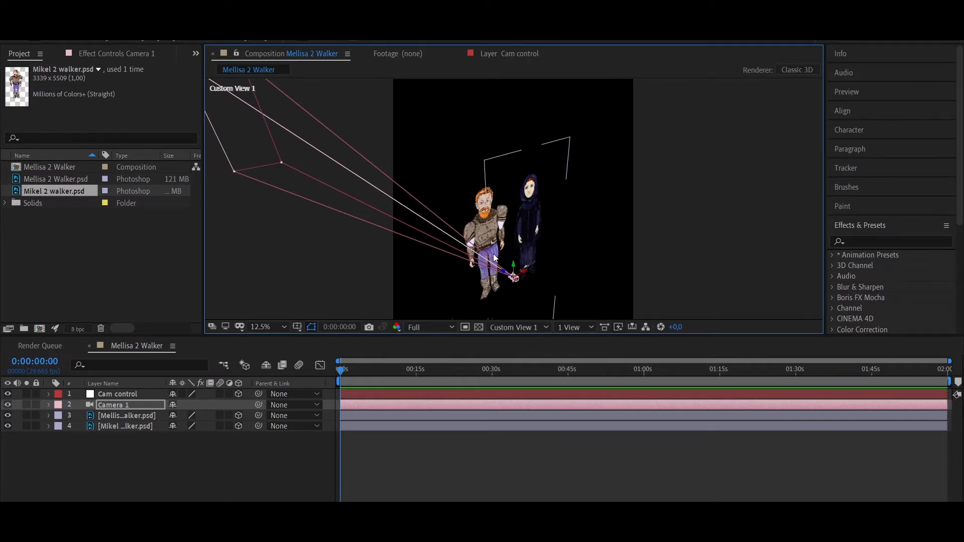
pyautogui.click(49, 394)
pyautogui.moveTo(219, 425); pyautogui.dragTo(123, 426)
pyautogui.click(222, 426)
pyautogui.write('-20000')
pyautogui.press('Return')
# Shift the Cam control null, Mellisa and Mikel along X, placing Mikel at X 770.5
pyautogui.moveTo(179, 426); pyautogui.dragTo(50, 424)
pyautogui.click(60, 405)
pyautogui.click(49, 437)
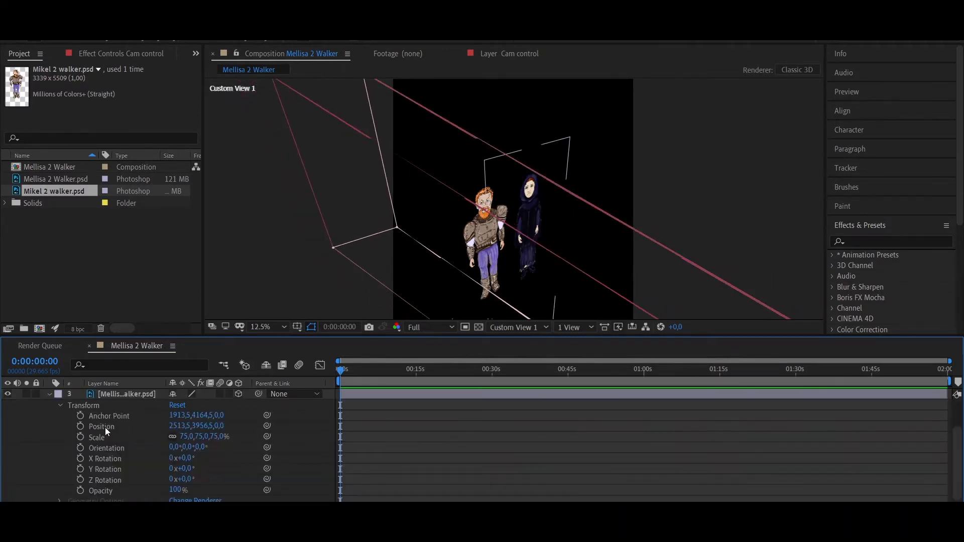
pyautogui.moveTo(175, 426); pyautogui.dragTo(95, 435)
pyautogui.scroll(1, 76, 438)
pyautogui.click(49, 427)
pyautogui.click(48, 448)
pyautogui.moveTo(181, 426); pyautogui.dragTo(2, 439)
# Switch to the Camera 1 view and reposition both characters within the frame, Mikel at about 1206, 4031 and Mellisa at about 1796, 5146
pyautogui.click(499, 327)
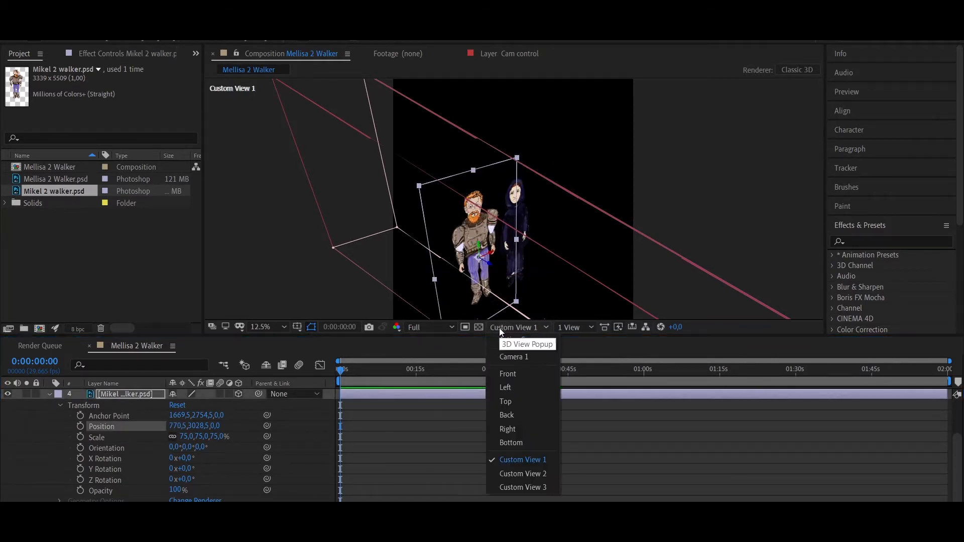
pyautogui.click(504, 353)
pyautogui.scroll(-1, 529, 197)
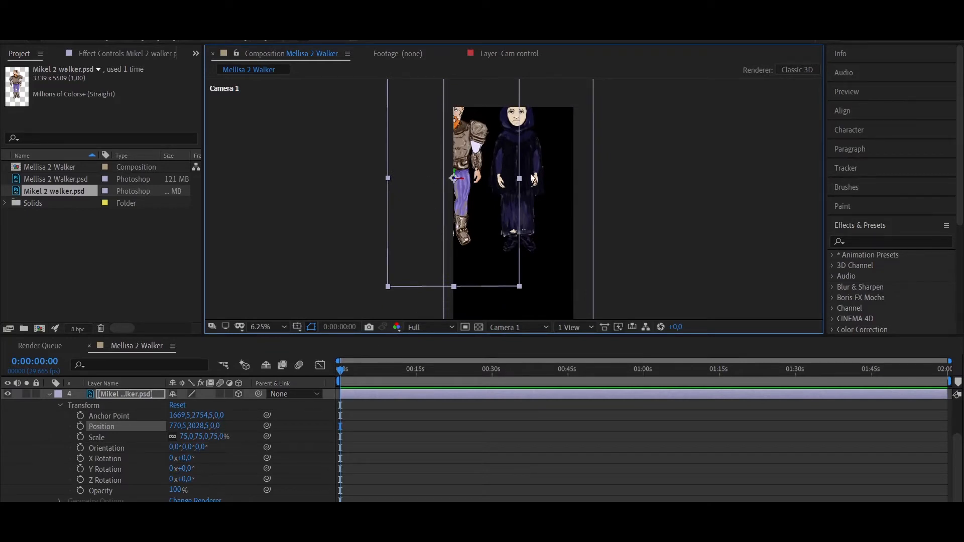
pyautogui.click(512, 184)
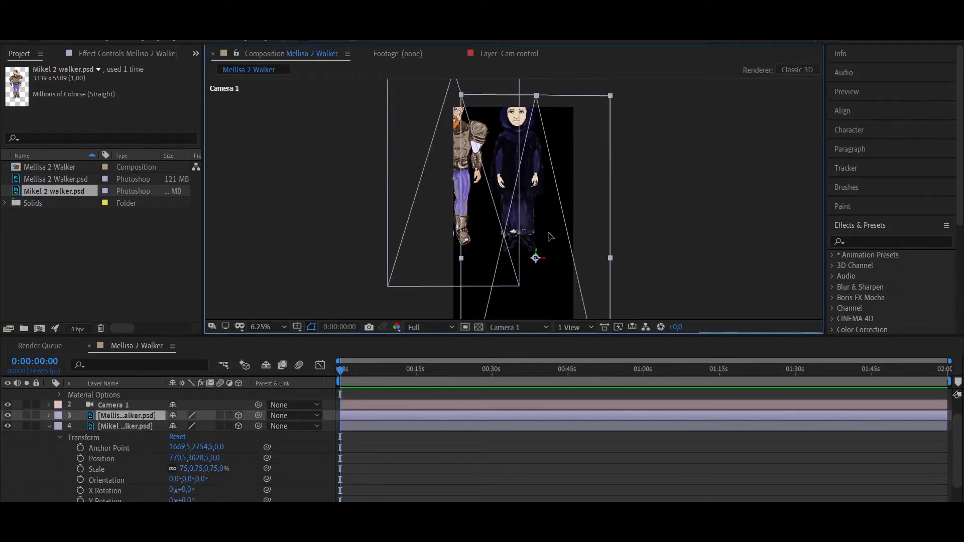
pyautogui.moveTo(549, 233); pyautogui.dragTo(557, 241)
pyautogui.moveTo(455, 160); pyautogui.dragTo(493, 192)
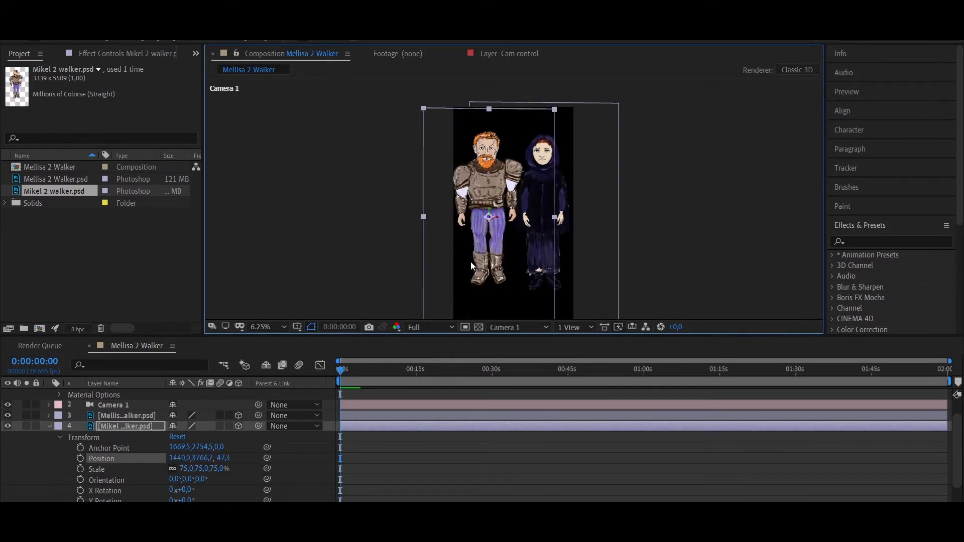
pyautogui.click(541, 229)
pyautogui.moveTo(532, 245); pyautogui.dragTo(516, 224)
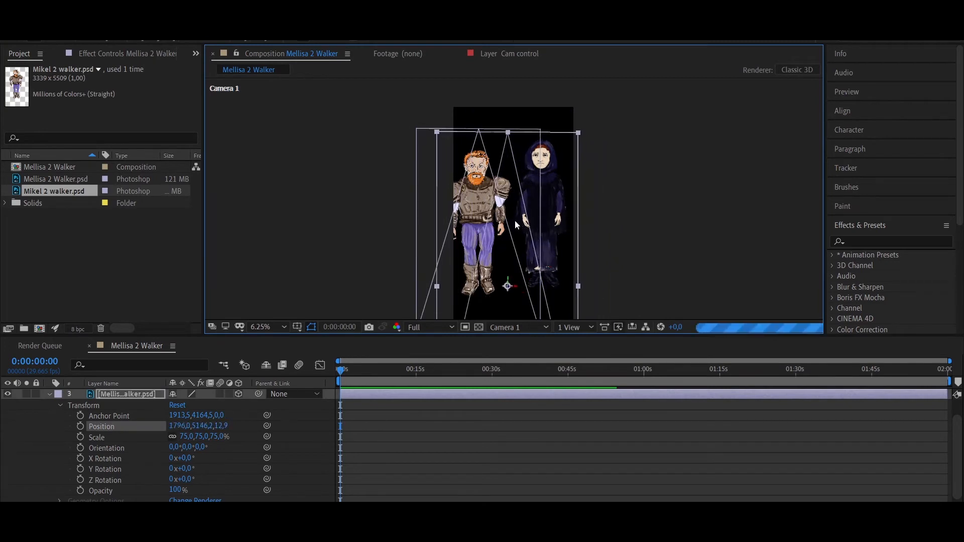
# Compare the Z positions of the two characters, and set Mikel's Z position to 14
pyautogui.scroll(2, 132, 448)
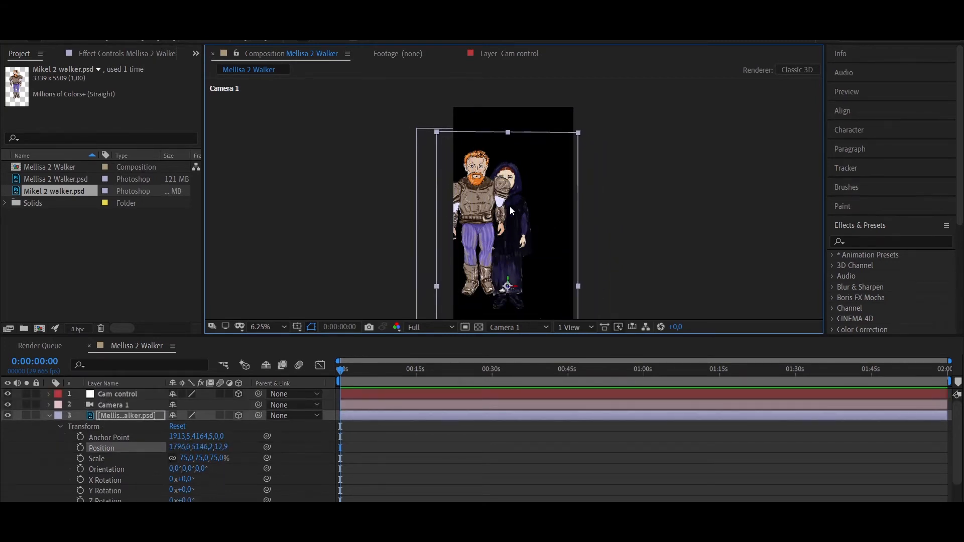
pyautogui.scroll(-6, 228, 464)
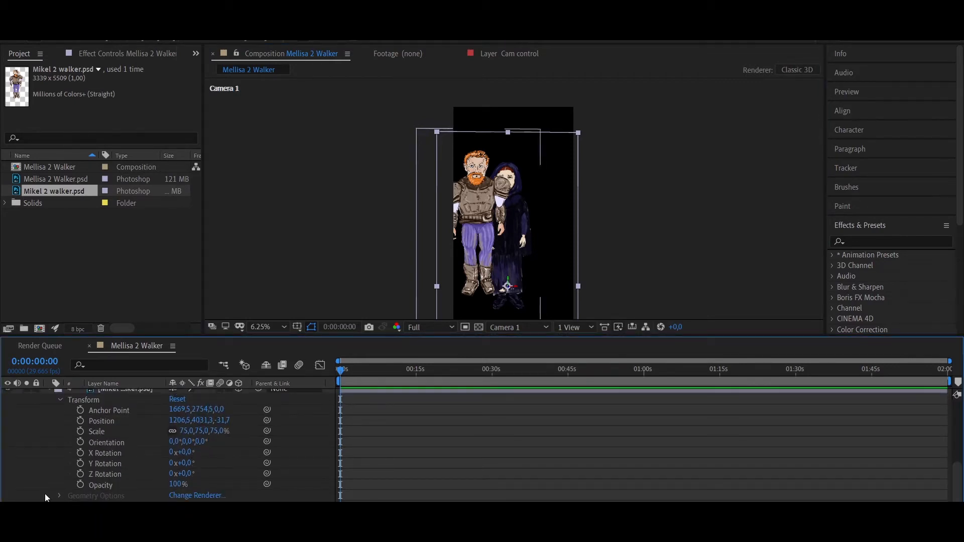
pyautogui.scroll(6, 134, 452)
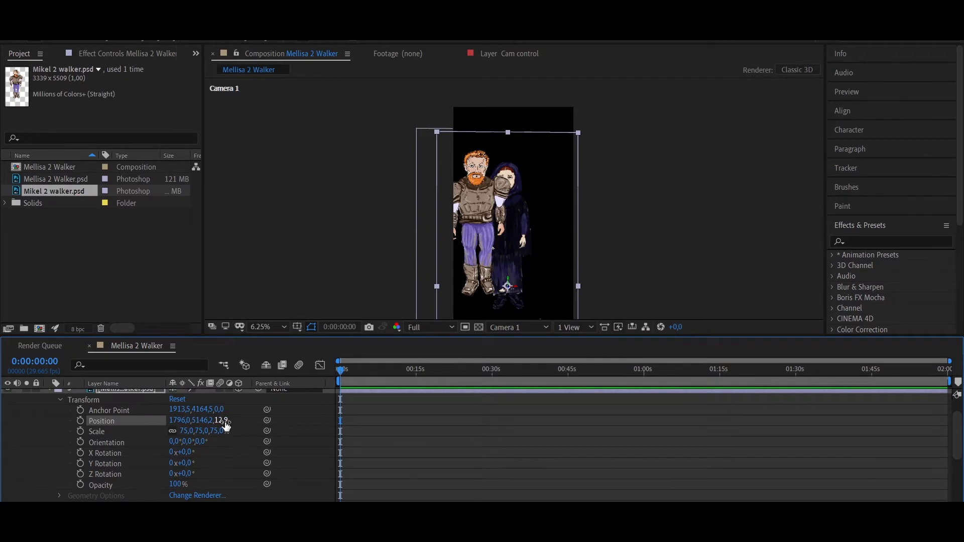
pyautogui.scroll(5, 229, 431)
pyautogui.scroll(-8, 221, 452)
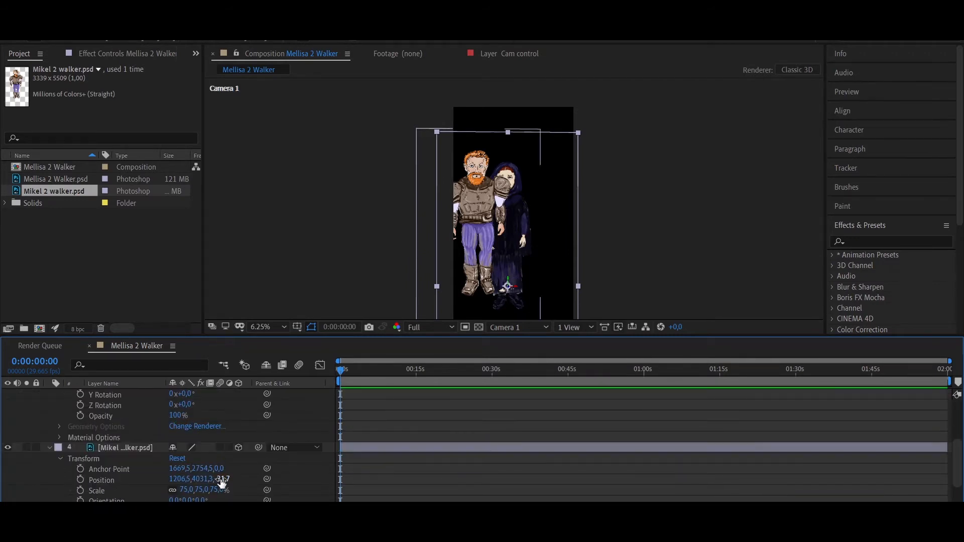
pyautogui.click(223, 480)
pyautogui.write('10')
pyautogui.press('Return')
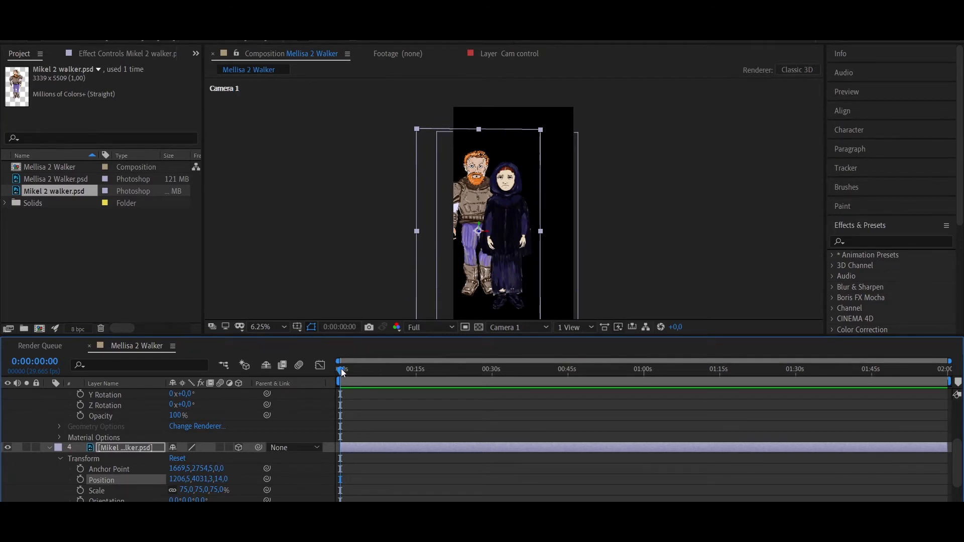
# Move Mellisa behind Mikel along Z, and return her to the front with a Z position of 12
pyautogui.scroll(2, 247, 435)
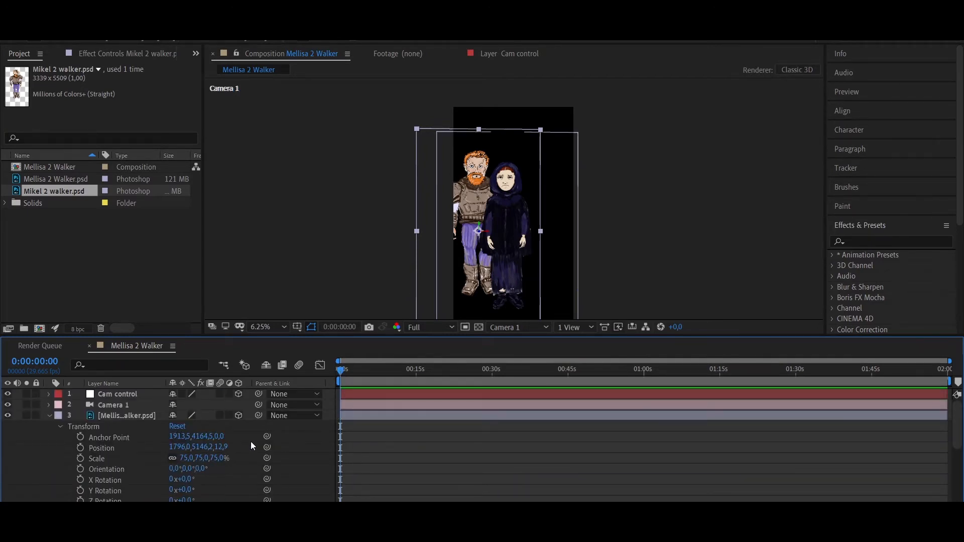
pyautogui.click(221, 447)
pyautogui.write('12')
pyautogui.press('Return')
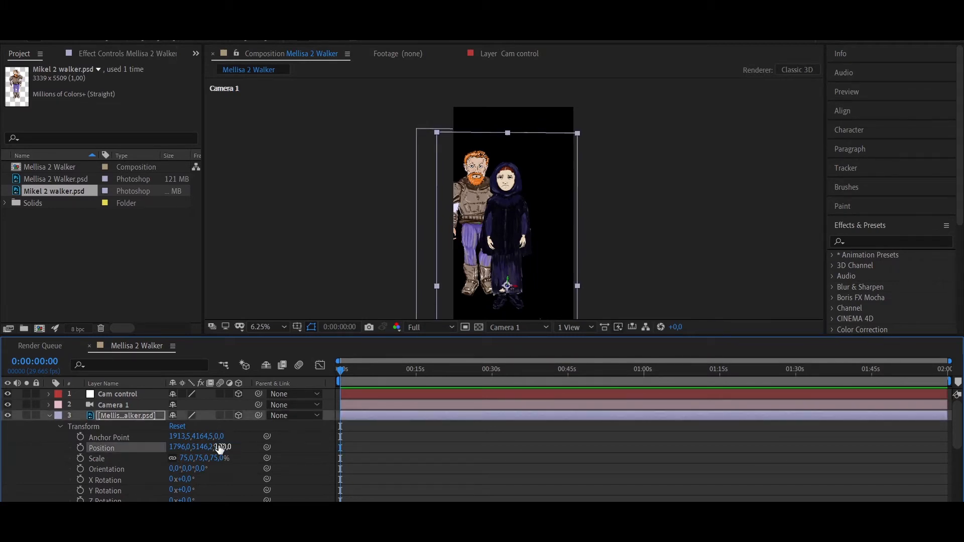
pyautogui.write('120')
pyautogui.press('Return')
pyautogui.scroll(-5, 236, 460)
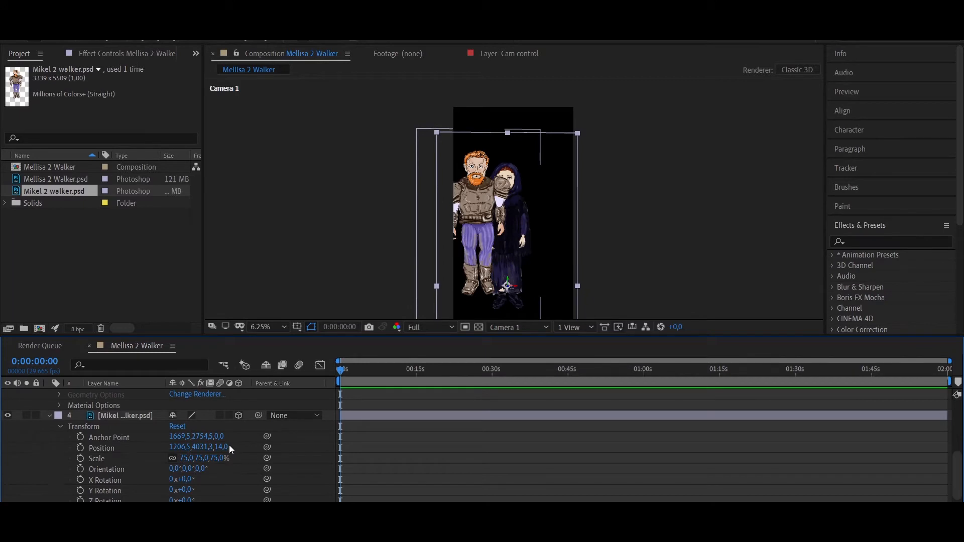
pyautogui.scroll(3, 223, 448)
pyautogui.scroll(-1, 226, 452)
pyautogui.scroll(-1, 225, 450)
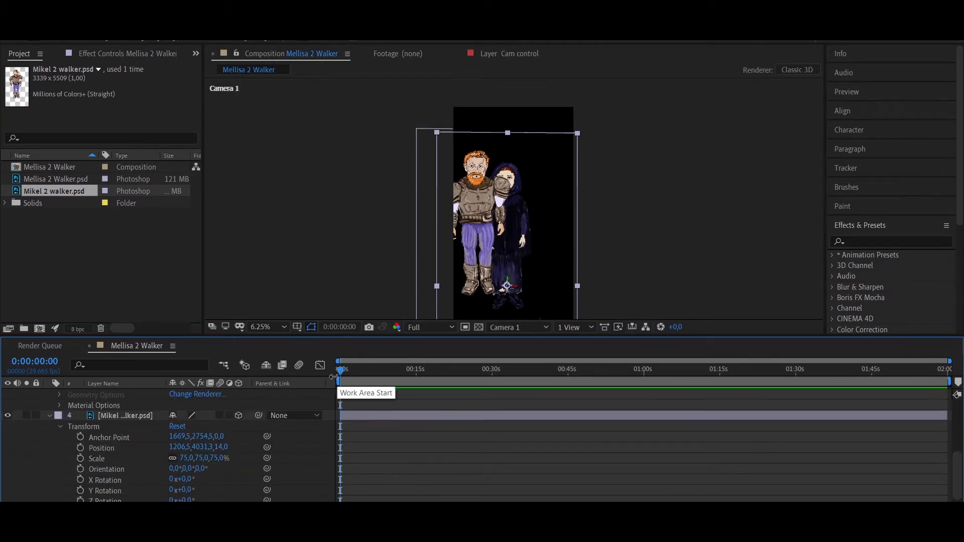
pyautogui.scroll(4, 237, 441)
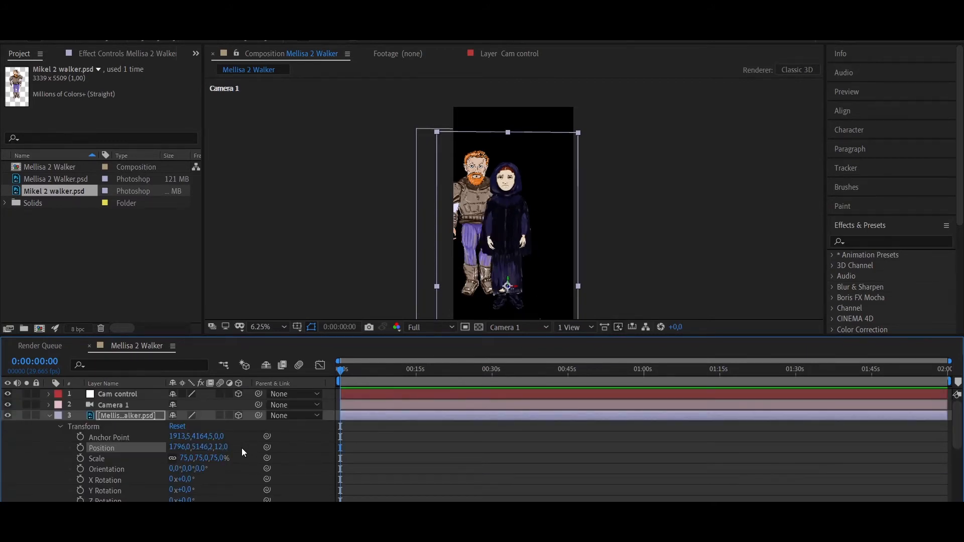
pyautogui.scroll(-1, 241, 444)
pyautogui.scroll(1, 241, 445)
pyautogui.scroll(-1, 241, 444)
pyautogui.scroll(1, 241, 444)
# Start position keyframes for Mikel at 0 seconds, and keyframe him forward at 0:00:07:02 with Y 4272.3 and Z -88
pyautogui.click(50, 416)
pyautogui.scroll(-1, 76, 426)
pyautogui.click(80, 426)
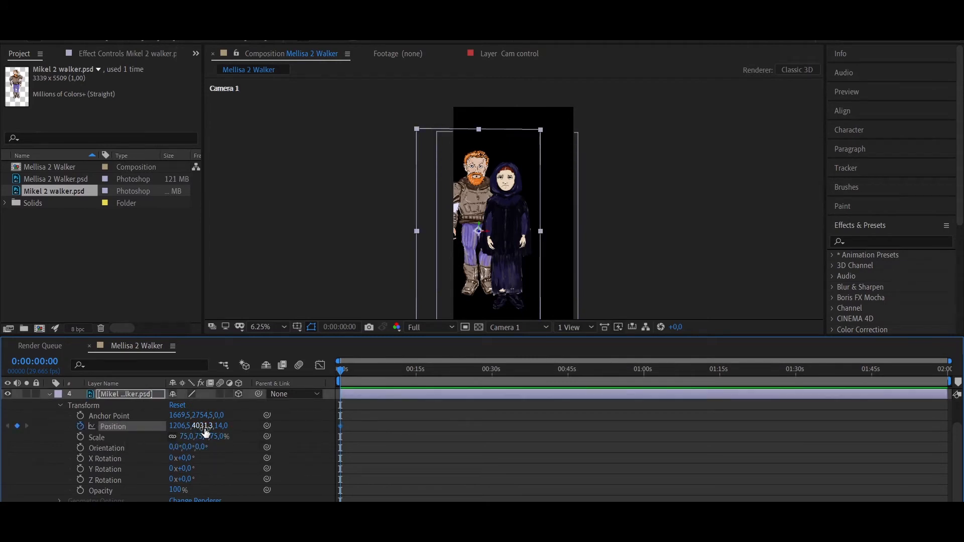
pyautogui.moveTo(219, 430); pyautogui.dragTo(185, 430)
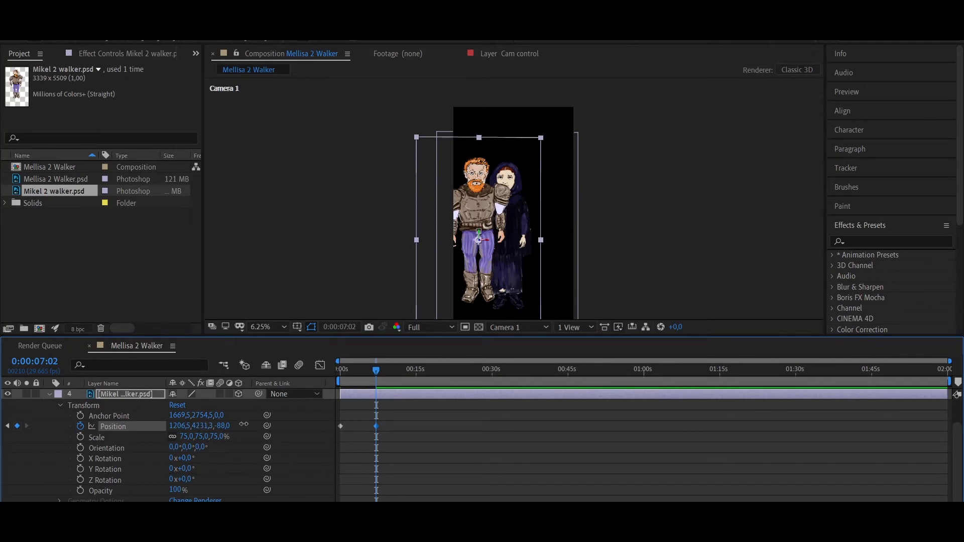
pyautogui.moveTo(243, 424); pyautogui.dragTo(265, 425)
pyautogui.moveTo(180, 428); pyautogui.dragTo(166, 428)
# Keyframe Mikel's position at 0:00:12:27 with X 3174.5 and Z 63, and at 0:00:16:25 with Z 243
pyautogui.moveTo(404, 375); pyautogui.dragTo(406, 375)
pyautogui.moveTo(177, 428); pyautogui.dragTo(798, 432)
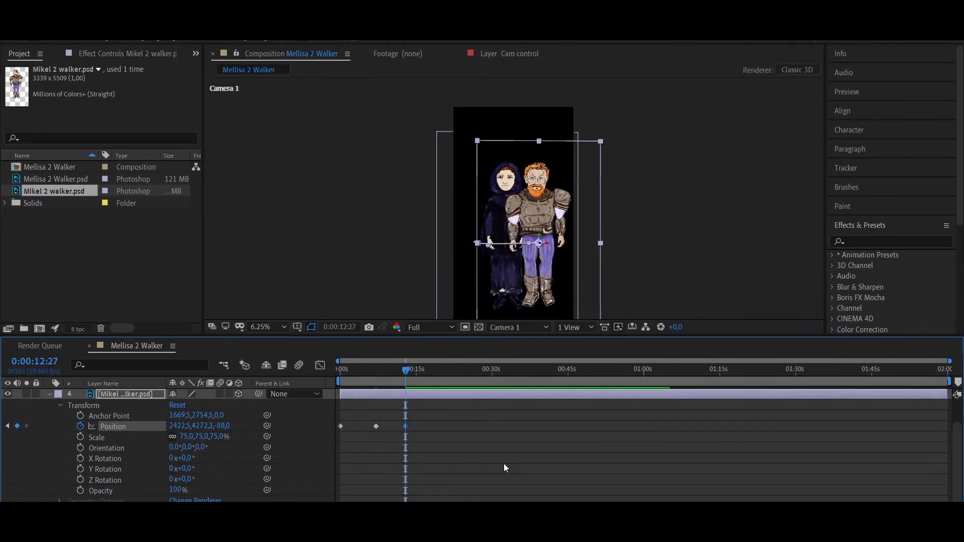
pyautogui.moveTo(199, 425); pyautogui.dragTo(575, 429)
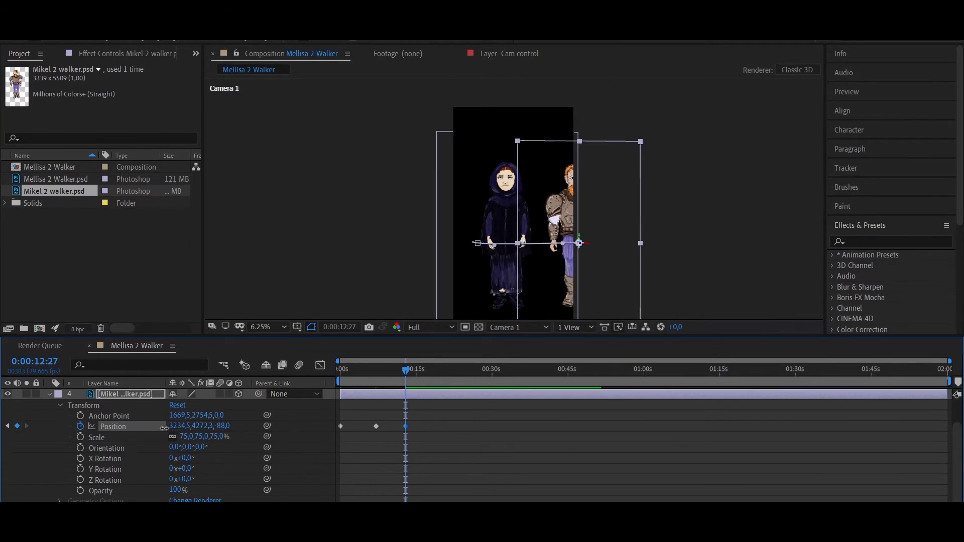
pyautogui.moveTo(221, 426); pyautogui.dragTo(293, 426)
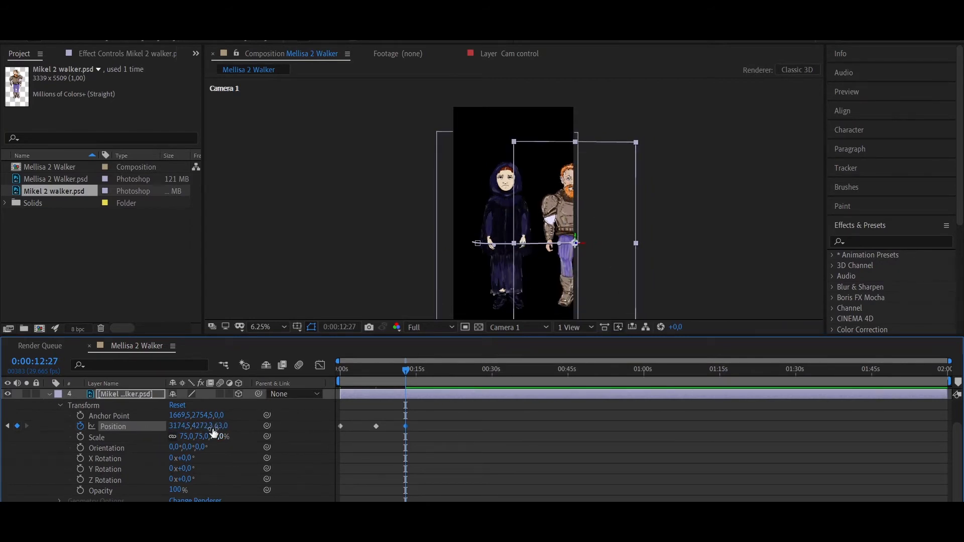
pyautogui.moveTo(400, 425); pyautogui.dragTo(427, 426)
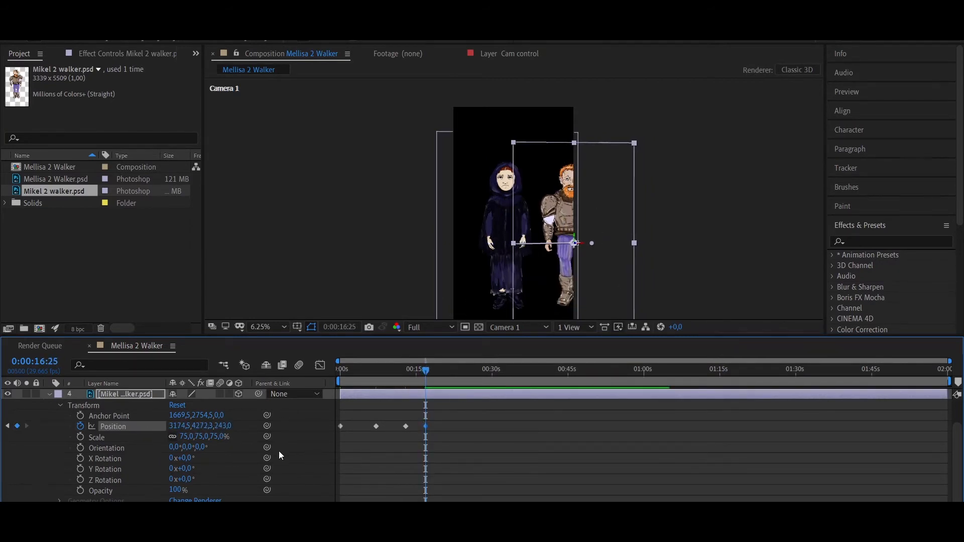
# Paste a copy of Mikel's first position keyframe after the last one so he returns to his starting place
pyautogui.click(341, 426)
pyautogui.hotkey('shift', 'pagedown')
pyautogui.hotkey('shift', 'pagedown')
pyautogui.hotkey('shift', 'pagedown')
pyautogui.hotkey('shift', 'pagedown')
pyautogui.hotkey('shift', 'pagedown')
pyautogui.hotkey('shift', 'pagedown')
pyautogui.hotkey('shift', 'pagedown')
pyautogui.hotkey('shift', 'pagedown')
pyautogui.hotkey('shift', 'pagedown')
pyautogui.hotkey('shift', 'pagedown')
pyautogui.hotkey('shift', 'pagedown')
pyautogui.hotkey('shift', 'pagedown')
pyautogui.hotkey('shift', 'pagedown')
pyautogui.hotkey('shift', 'pagedown')
pyautogui.hotkey('ctrl', 'v')
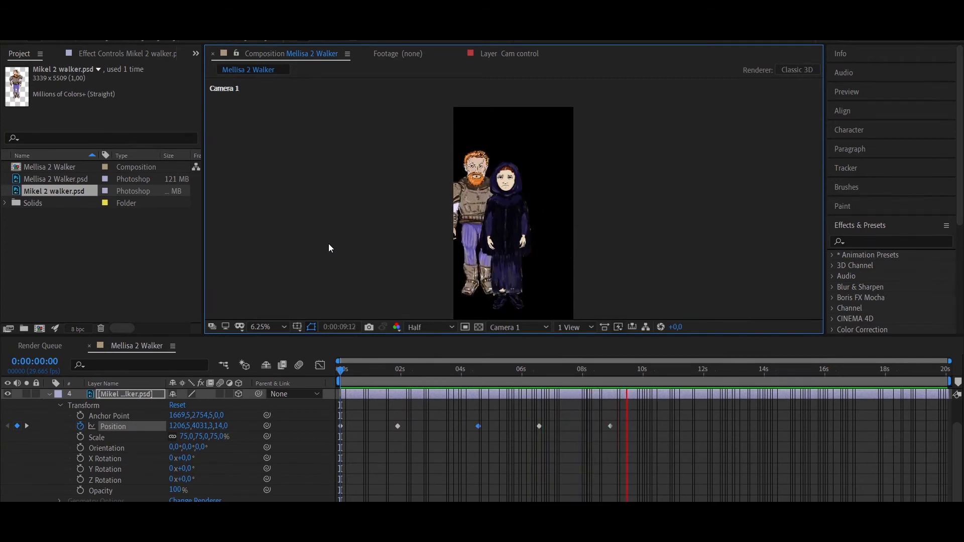
# Examine the playing animation up close in Custom View 1 with both characters framed, and stop the preview
pyautogui.click(517, 327)
pyautogui.click(519, 460)
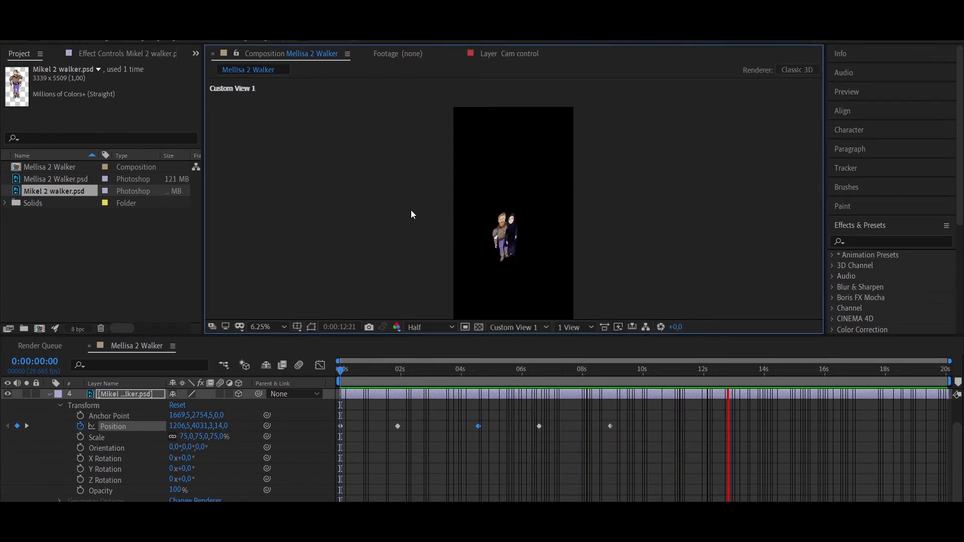
pyautogui.scroll(4, 499, 246)
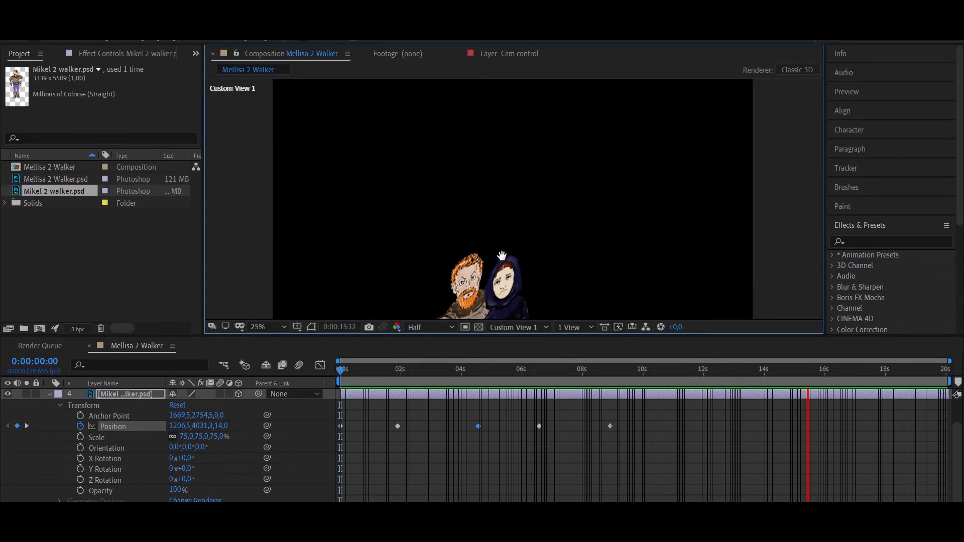
pyautogui.moveTo(502, 256); pyautogui.dragTo(526, 181)
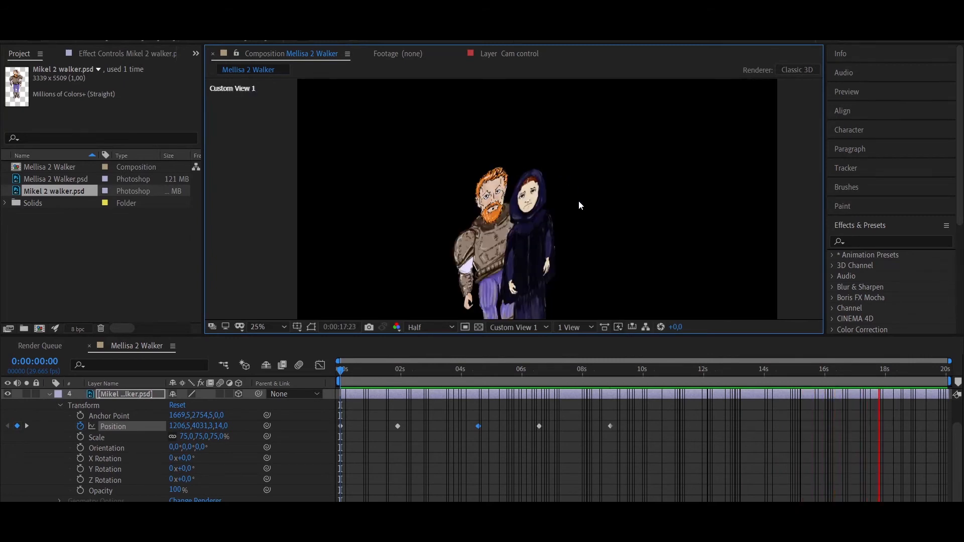
pyautogui.moveTo(524, 236); pyautogui.dragTo(528, 169)
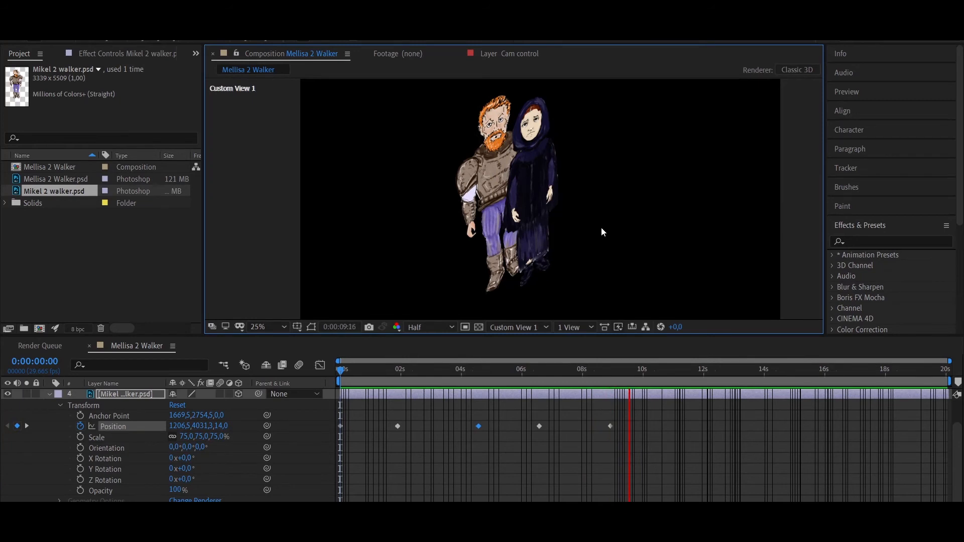
pyautogui.press('space')
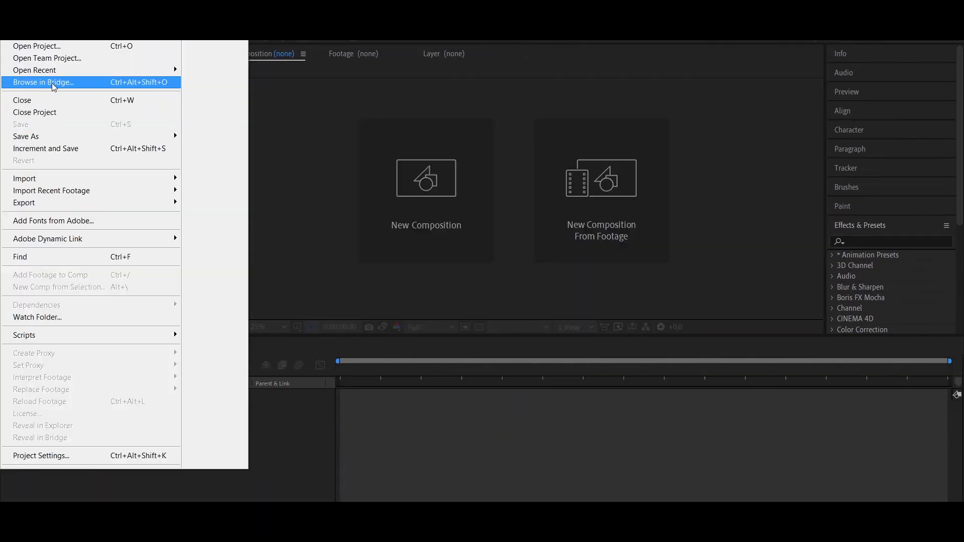
# Open the recent subway scene project and examine the position and scale keyframes of layer 20 in Comp 1
pyautogui.moveTo(150, 70)
pyautogui.click(241, 166)
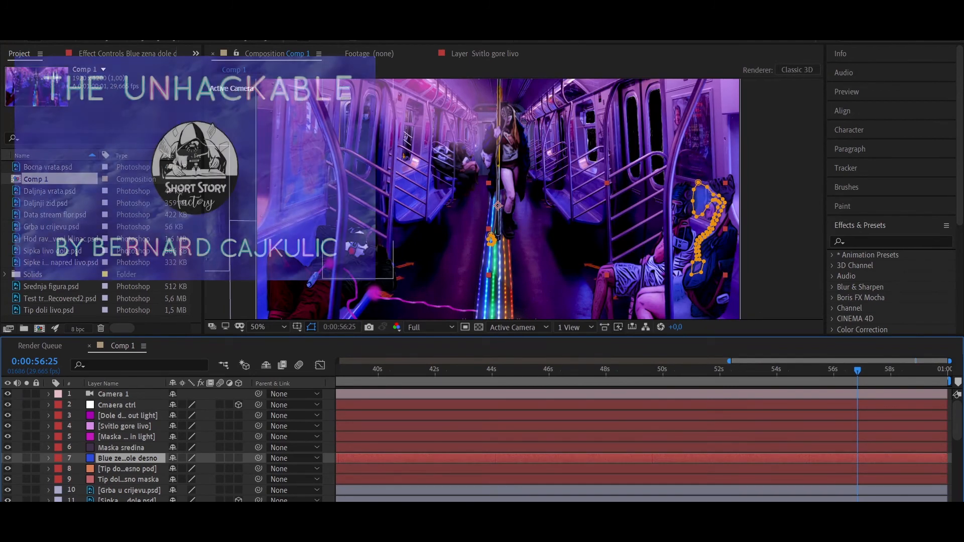
pyautogui.scroll(-6, 249, 427)
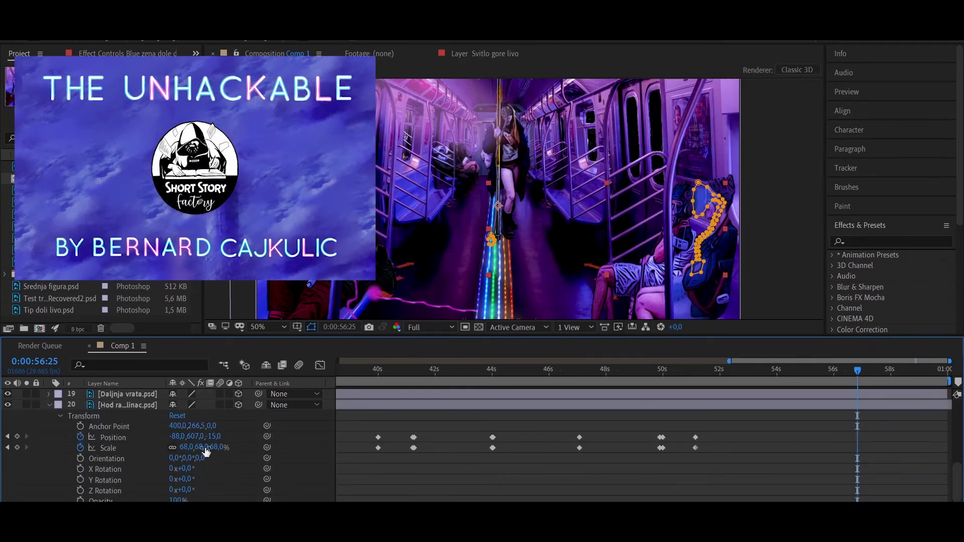